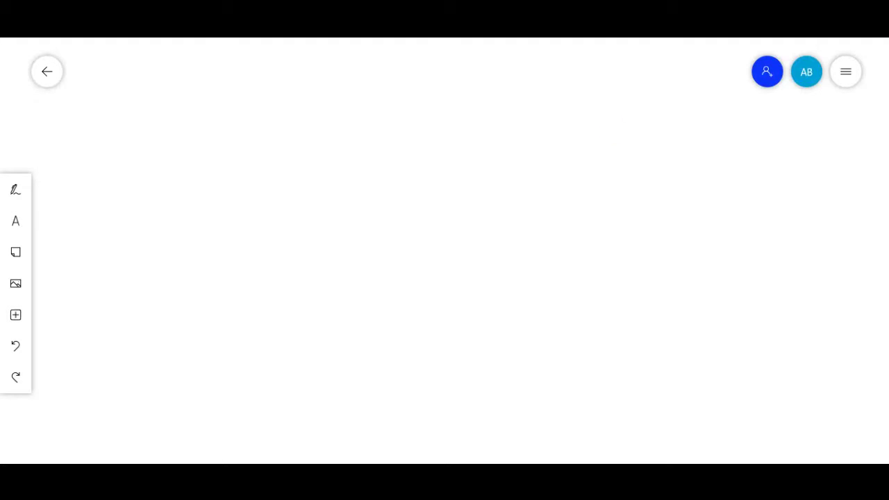
Step: Change the whiteboard's background colour to light blue and return to the main settings
left_click(845, 73)
left_click(758, 278)
left_click(726, 172)
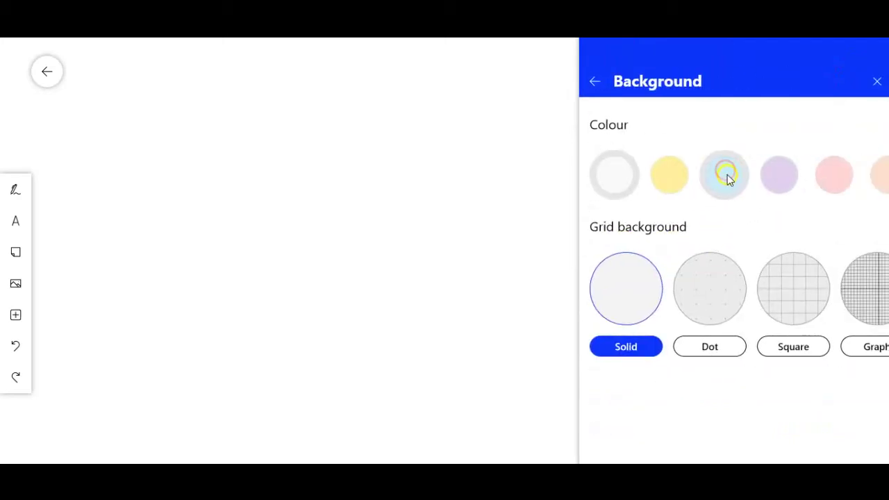
left_click(728, 179)
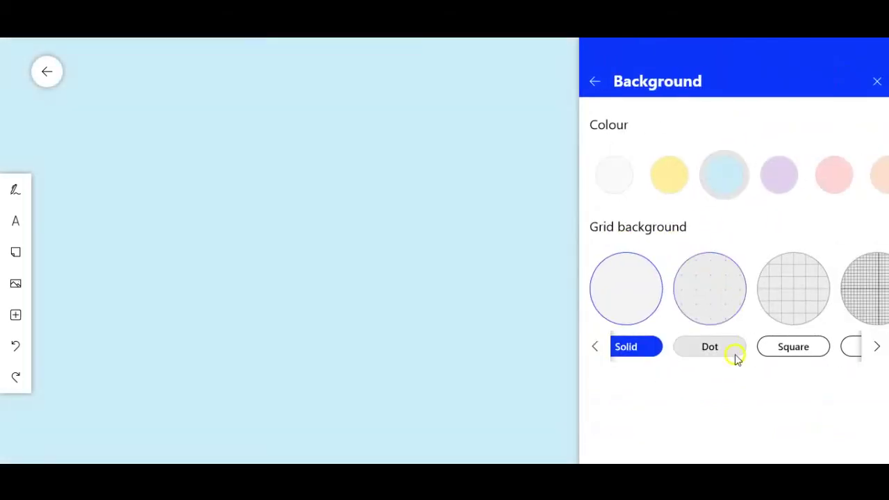
left_click(595, 81)
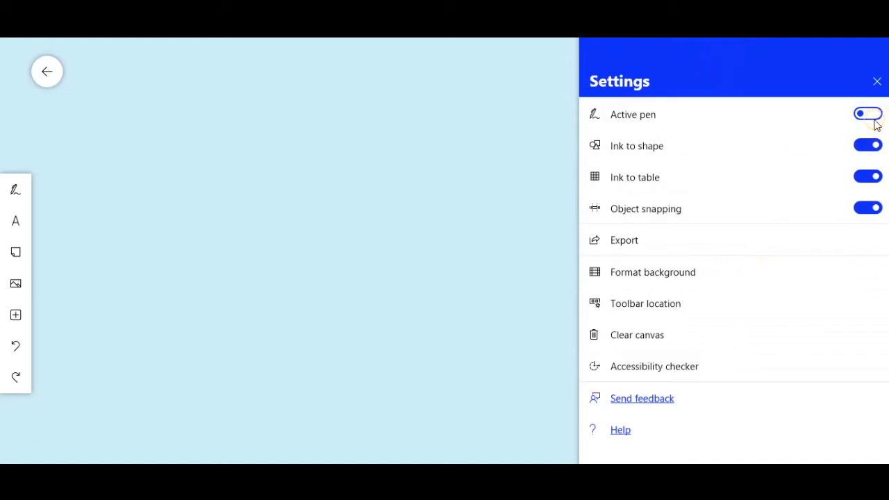
Step: View the inking tools offered with Active pen off, then leave inking mode
left_click(866, 127)
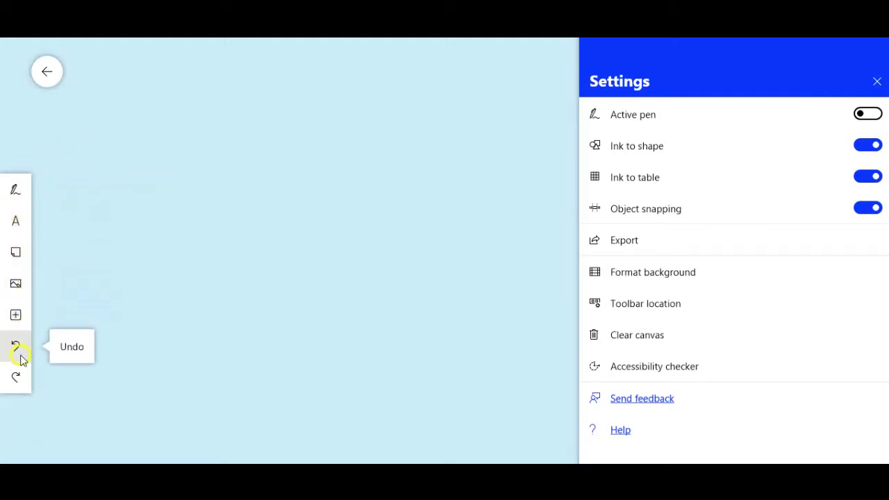
left_click(16, 193)
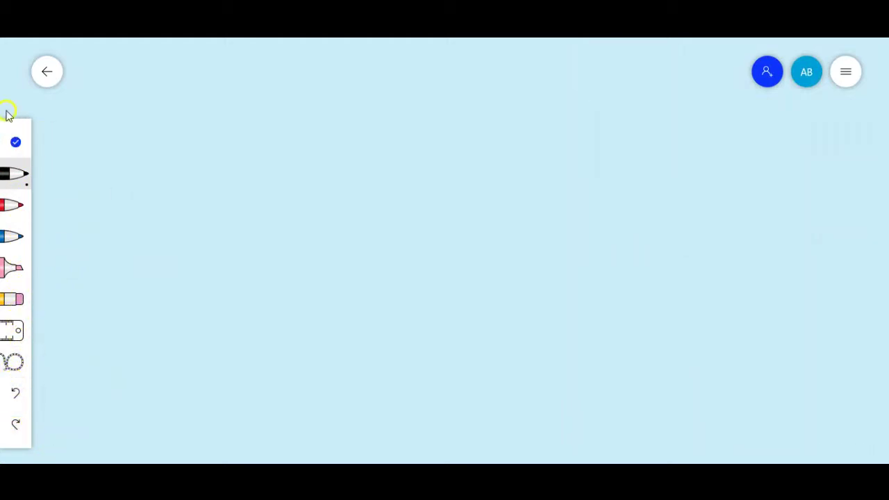
left_click(19, 149)
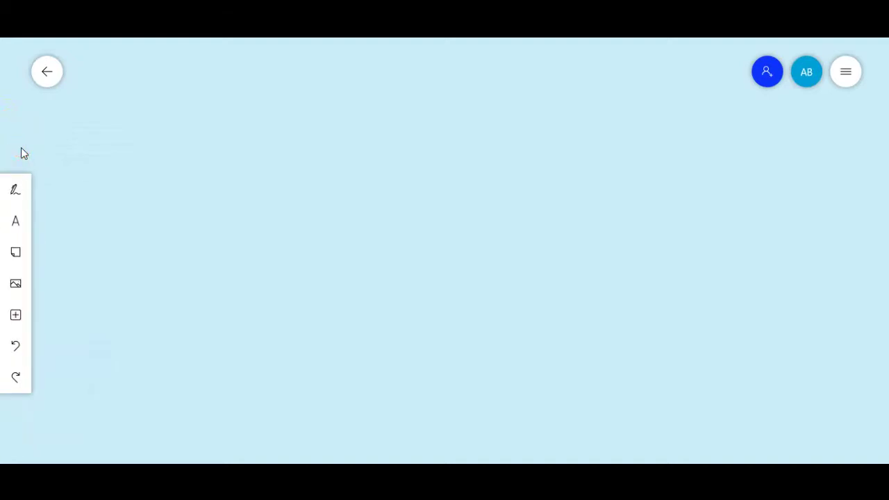
Step: Turn on Active pen and return to the canvas
left_click(847, 72)
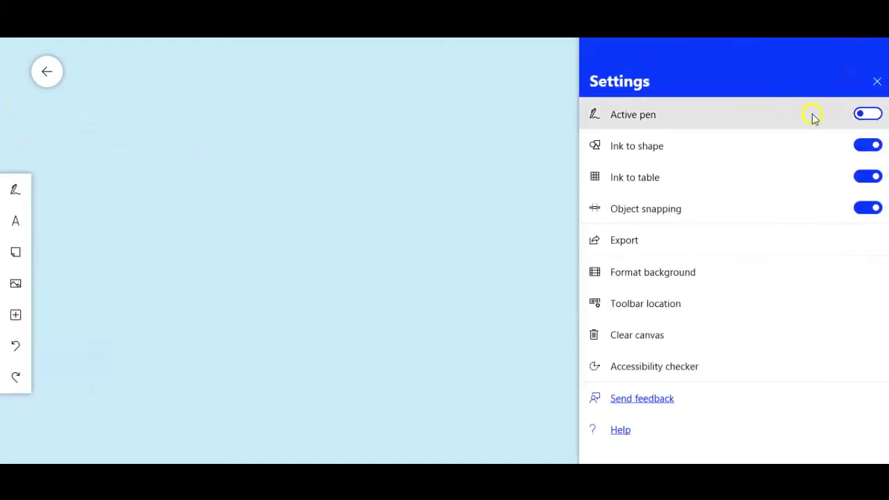
left_click(859, 116)
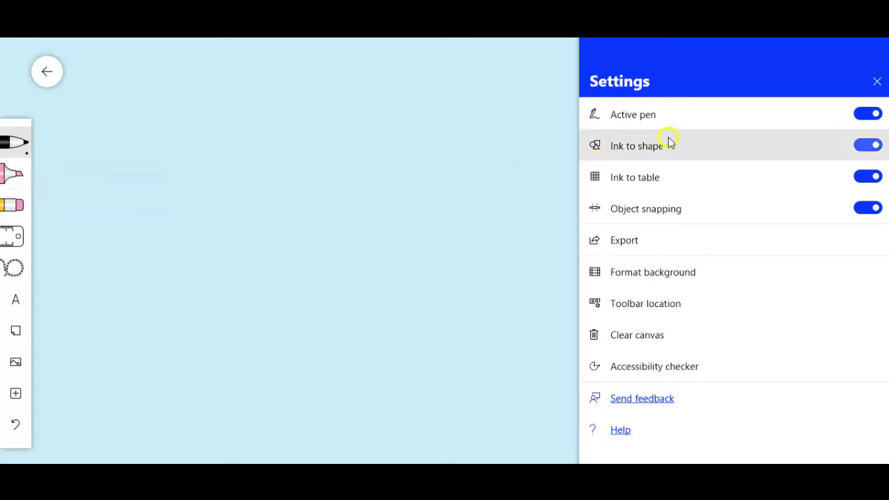
left_click(286, 111)
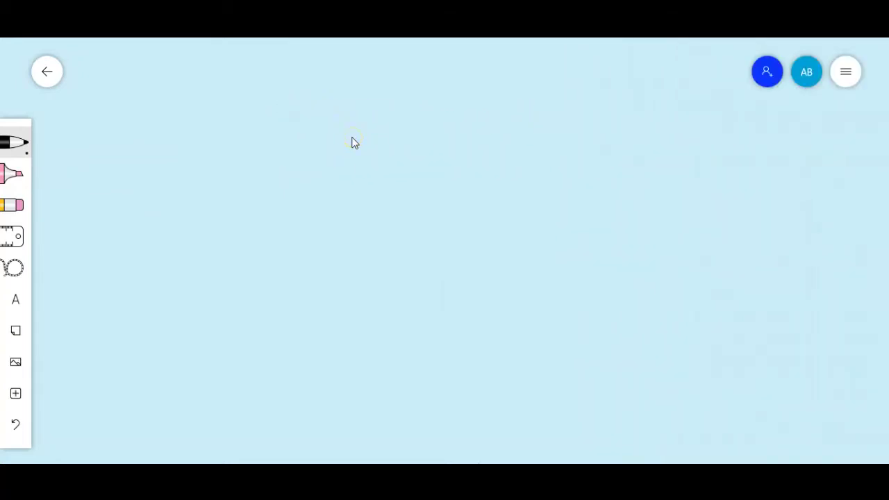
Step: With the black pen, draw a square, a triangle and a four-sided polygon beside it, and a wide triangle on the square's other side
mouse_move(289, 157)
left_mouse_down()
mouse_move(392, 137)
mouse_move(495, 210)
mouse_move(340, 264)
mouse_move(262, 173)
mouse_move(316, 266)
mouse_move(437, 175)
mouse_move(355, 147)
mouse_move(289, 154)
left_mouse_up()
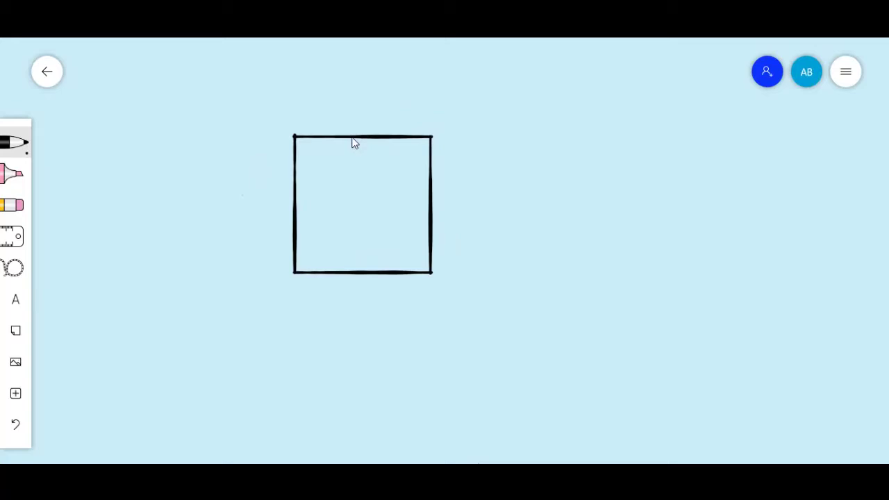
mouse_move(529, 161)
left_mouse_down()
mouse_move(506, 271)
mouse_move(560, 298)
mouse_move(630, 258)
mouse_move(535, 179)
mouse_move(529, 161)
left_mouse_up()
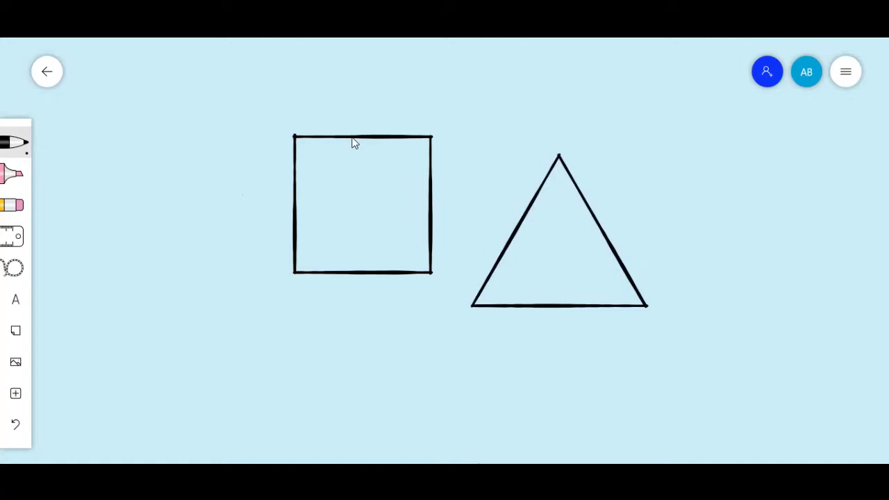
mouse_move(703, 122)
left_mouse_down()
mouse_move(730, 243)
mouse_move(829, 237)
mouse_move(803, 153)
left_mouse_up()
left_click_drag(722, 132, 704, 122)
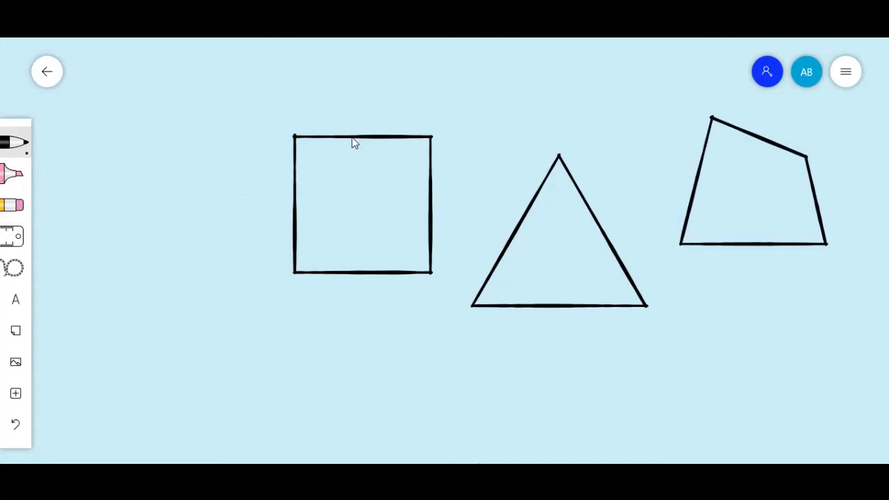
mouse_move(178, 180)
left_mouse_down()
mouse_move(93, 259)
mouse_move(291, 297)
mouse_move(199, 191)
left_mouse_up()
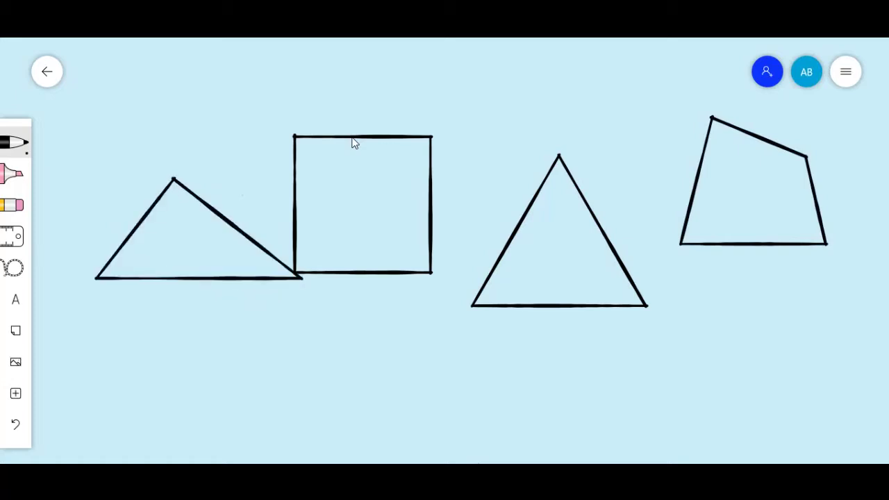
Step: Draw a row of three freehand ellipses beneath the polygons, undoing the first one that overlaps the square
mouse_move(404, 276)
left_mouse_down()
mouse_move(324, 364)
mouse_move(386, 282)
left_mouse_up()
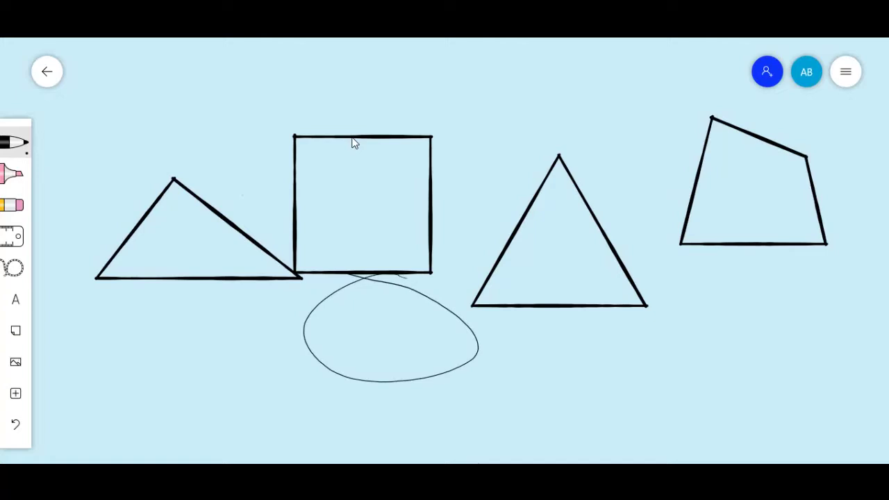
key("ctrl+z")
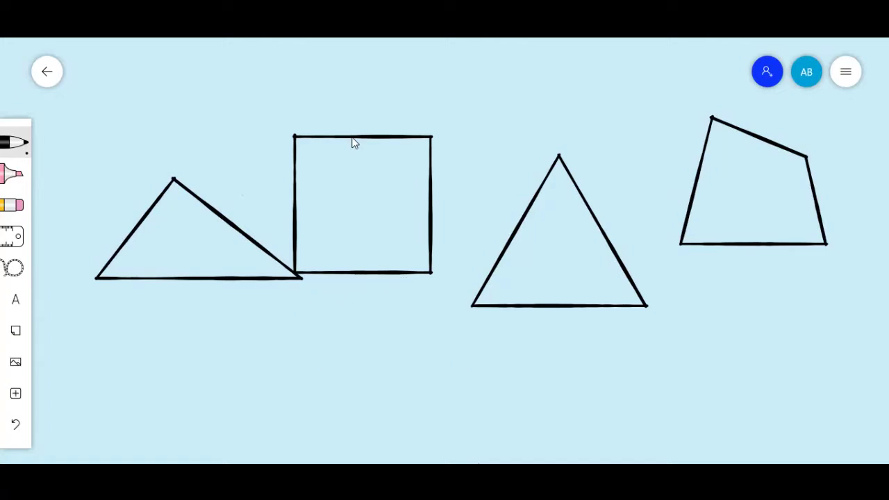
mouse_move(291, 328)
left_mouse_down()
mouse_move(278, 424)
mouse_move(301, 346)
mouse_move(294, 328)
left_mouse_up()
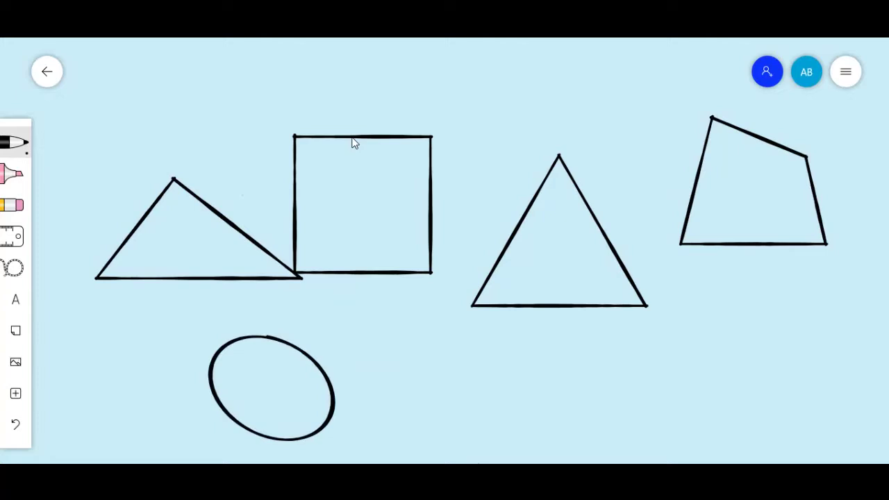
mouse_move(555, 338)
left_mouse_down()
mouse_move(362, 412)
mouse_move(613, 368)
left_mouse_up()
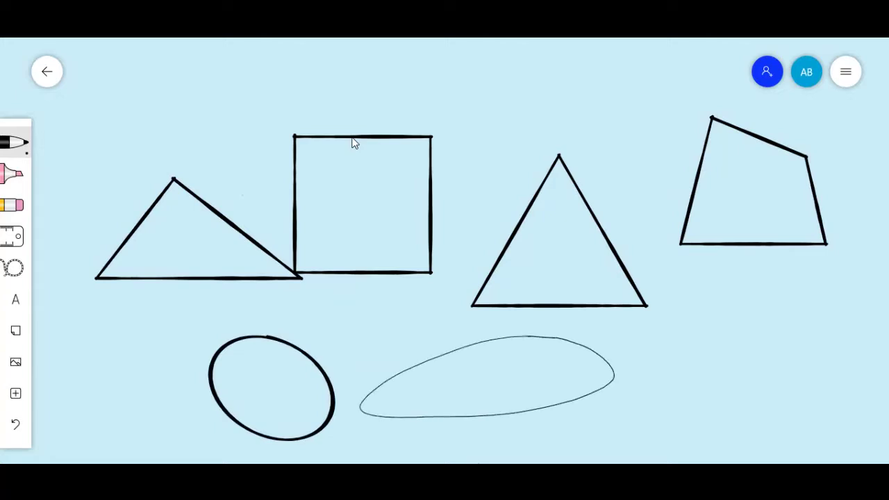
mouse_move(748, 317)
left_mouse_down()
mouse_move(637, 348)
mouse_move(781, 333)
mouse_move(737, 319)
left_mouse_up()
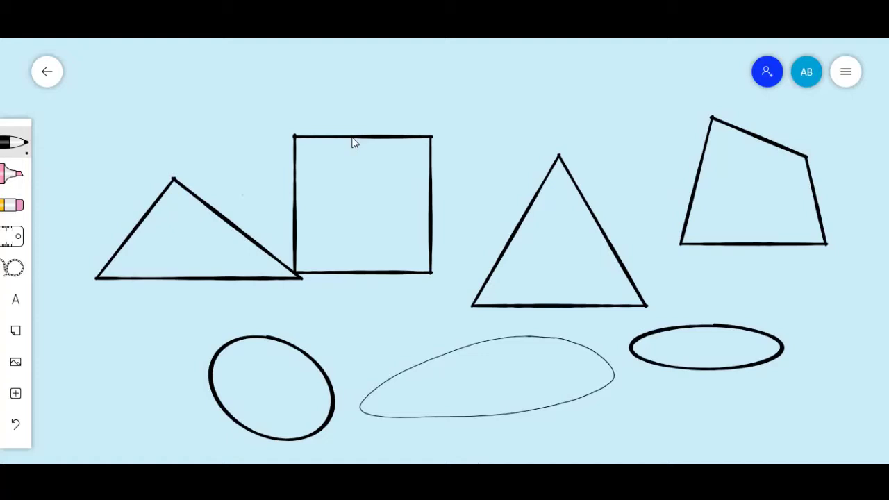
Step: Undo all the drawn shapes until the canvas is empty
key("ctrl+z")
key("ctrl+z")
key("ctrl+z")
key("ctrl+z")
key("ctrl+z")
key("ctrl+z")
key("ctrl+z")
key("ctrl+z")
key("ctrl+z")
key("ctrl+z")
key("ctrl+z")
key("ctrl+z")
key("ctrl+z")
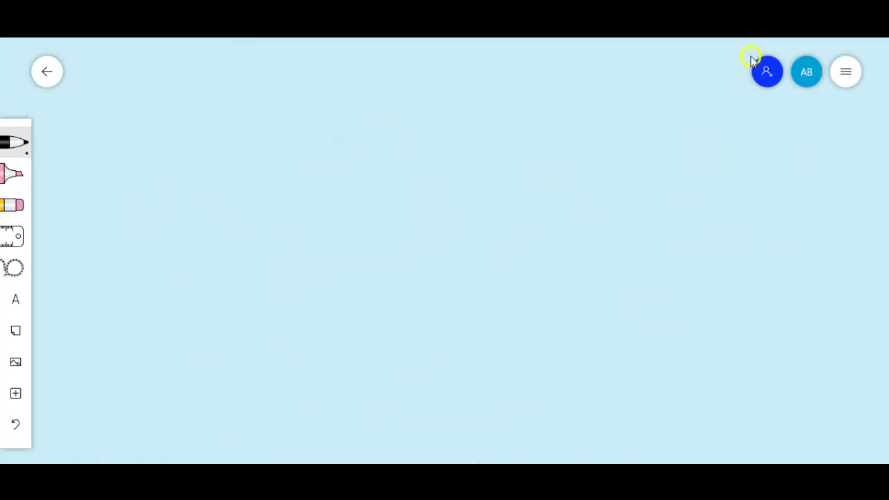
Step: Check the Ink to table setting, then draw a rectangle and split it with a horizontal line to form a two-row table
left_click(845, 72)
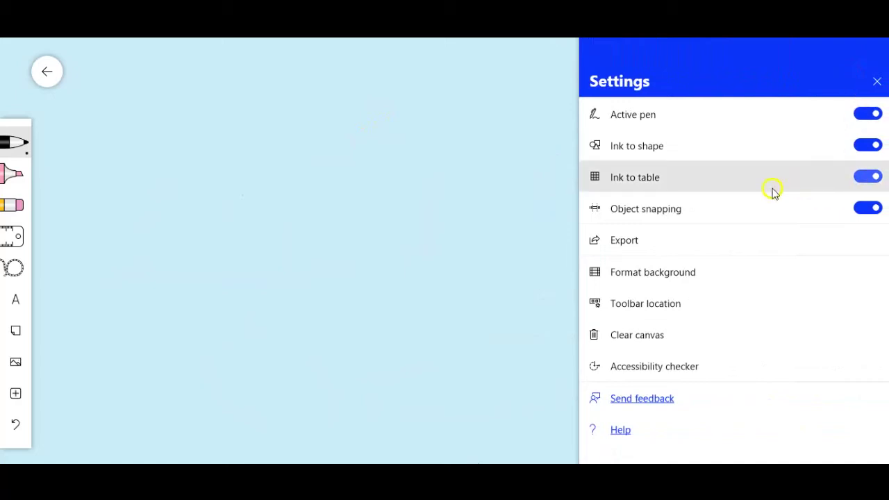
left_click(471, 213)
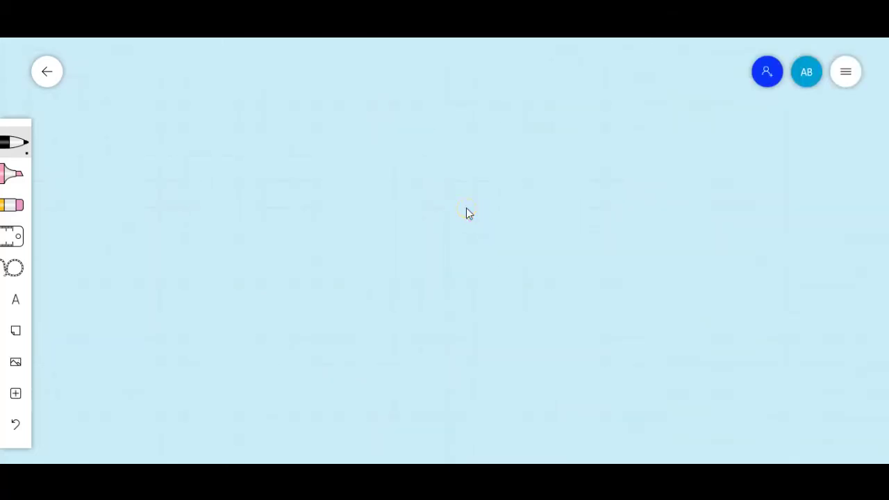
mouse_move(311, 140)
left_mouse_down()
mouse_move(318, 314)
mouse_move(564, 308)
mouse_move(574, 193)
mouse_move(556, 137)
mouse_move(312, 140)
left_mouse_up()
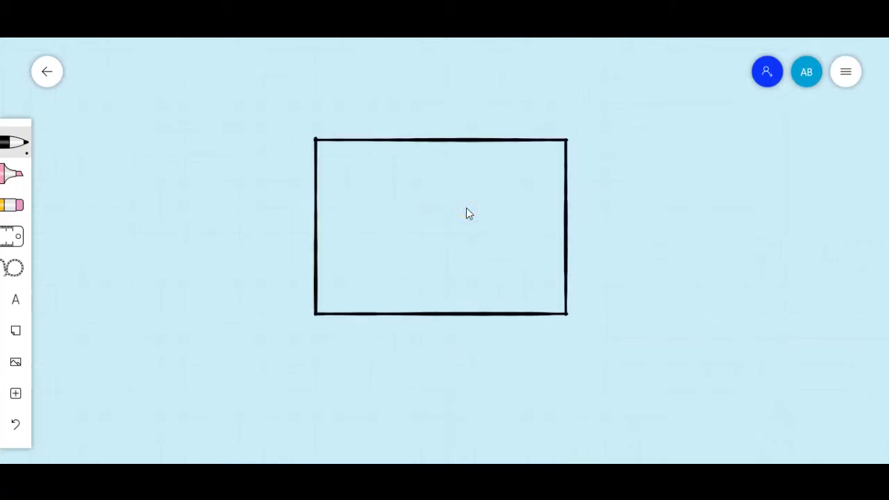
left_click_drag(317, 184, 581, 182)
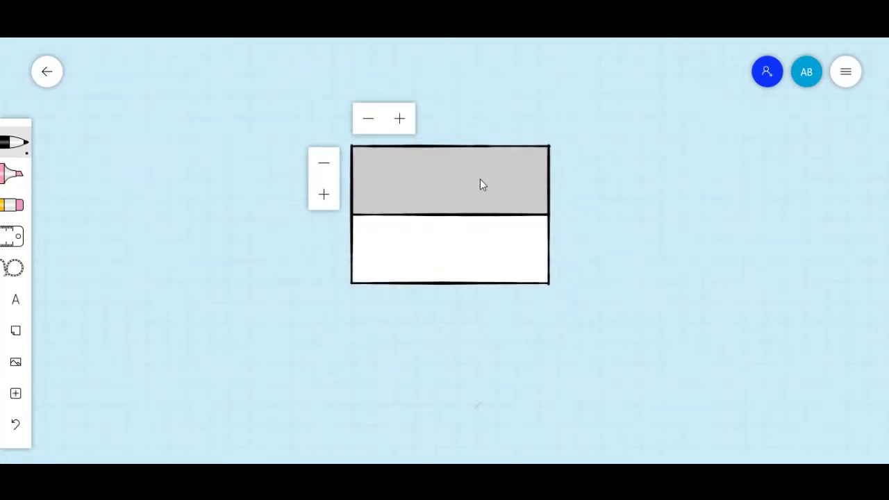
Step: Expand the table to three columns and three rows and centre it on the canvas
left_click(401, 119)
left_click(401, 120)
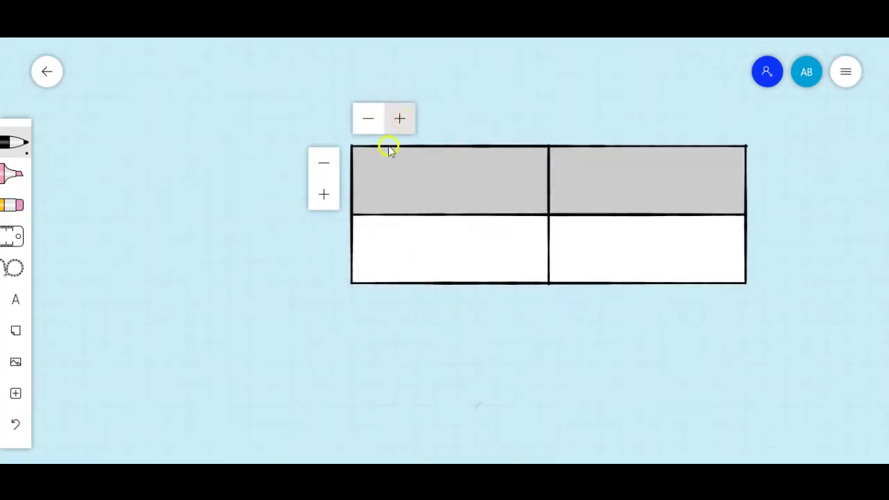
left_click(328, 198)
left_click(402, 117)
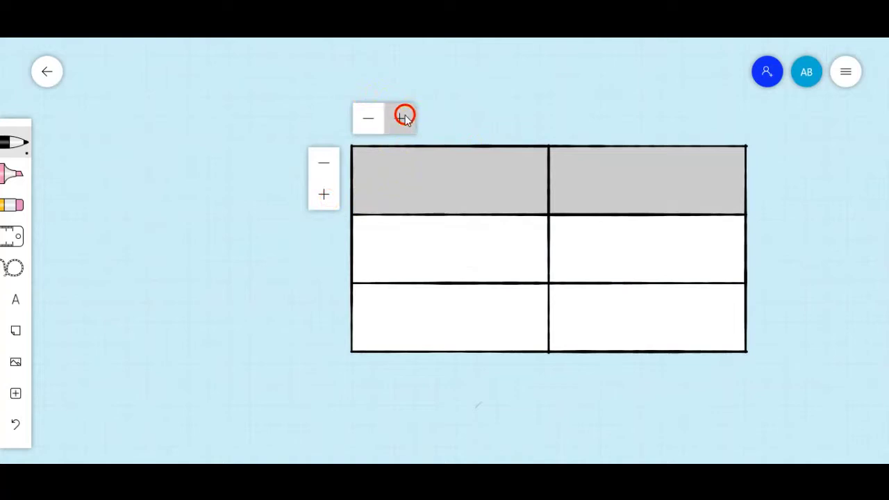
left_click_drag(633, 158, 477, 147)
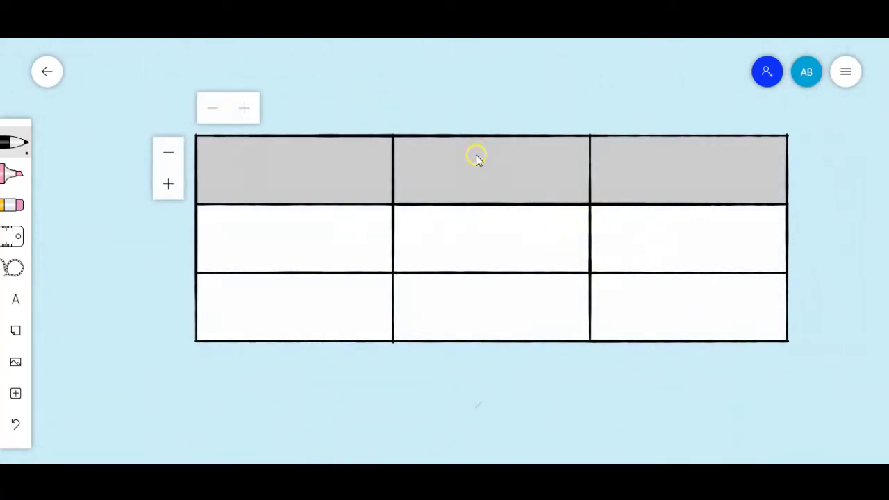
Step: Undo the table edits and the drawn rectangle until the table is gone
left_click(814, 66)
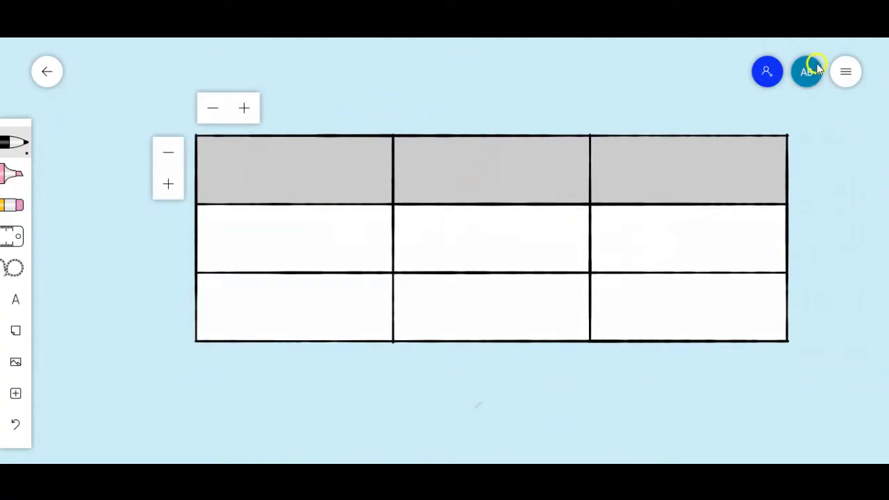
key("ctrl+z")
key("ctrl+z")
key("ctrl+z")
key("ctrl+z")
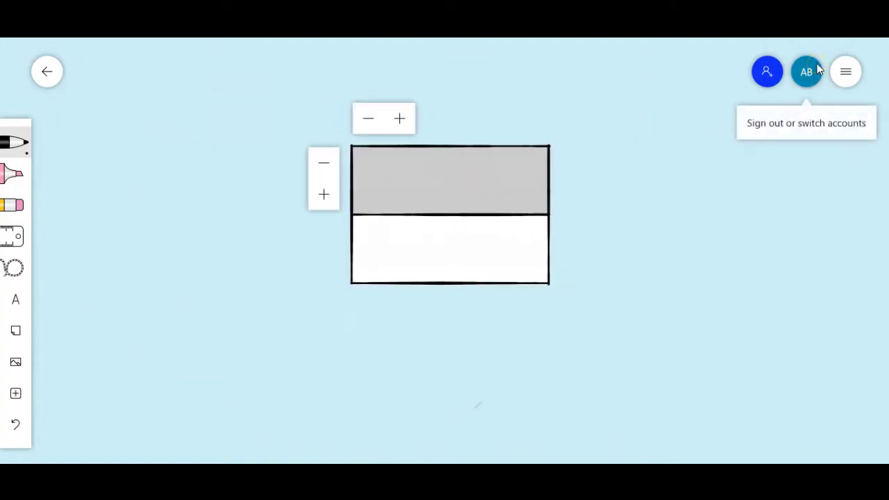
key("ctrl+z")
key("ctrl+z")
key("ctrl+z")
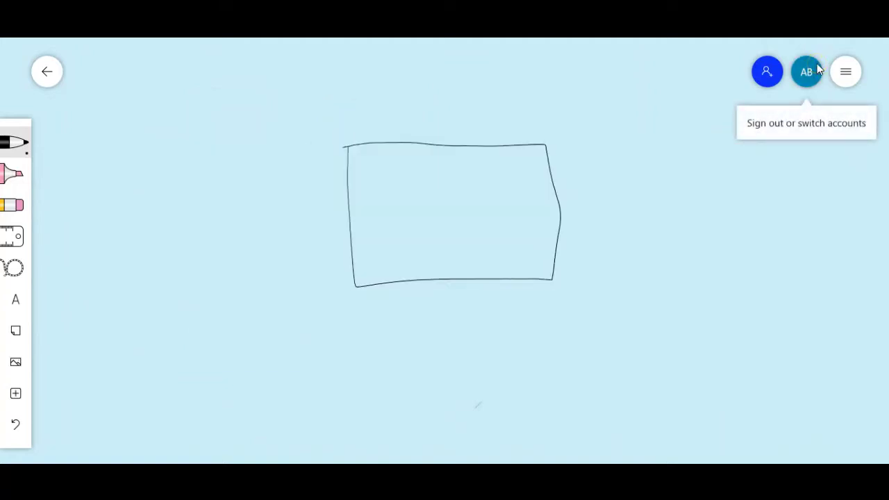
Step: Preview the Bottom and Left toolbar locations, then set the toolbar location to Right and return to the canvas
left_click(860, 71)
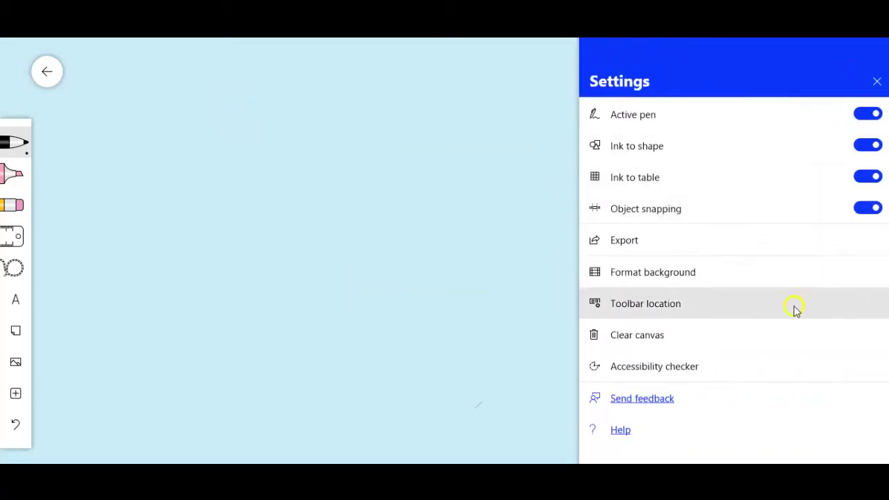
left_click(757, 307)
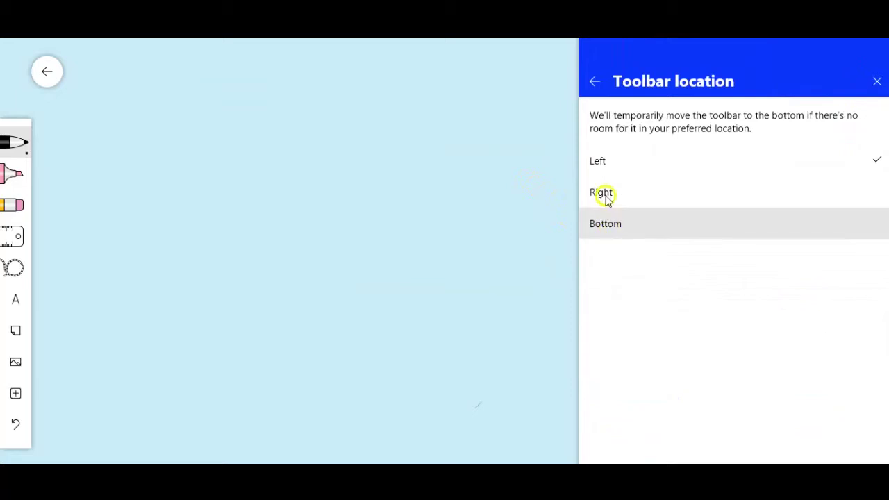
left_click(681, 222)
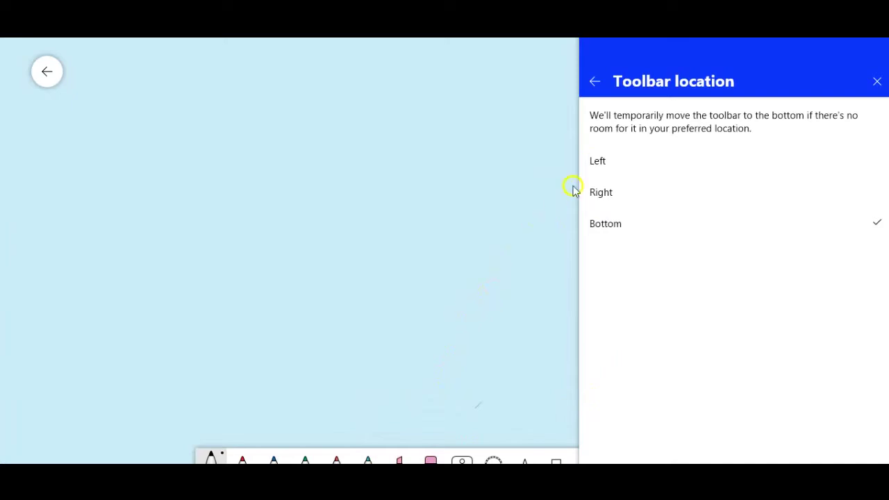
left_click(596, 162)
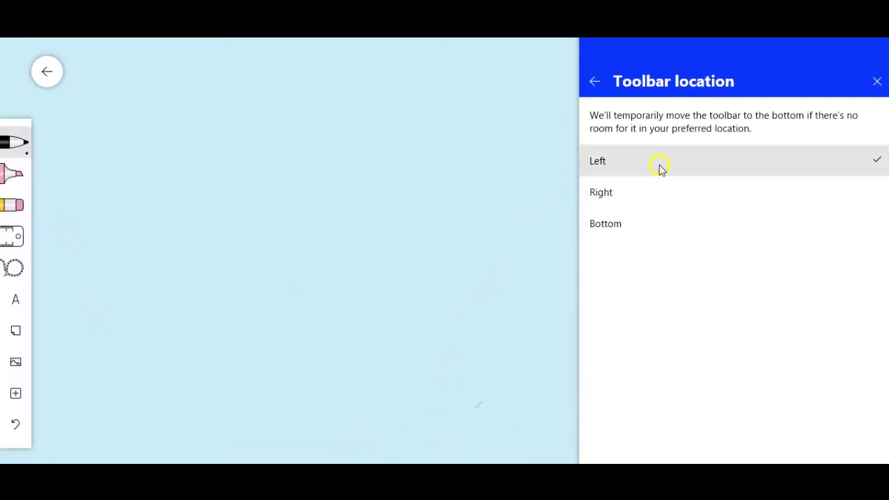
left_click(640, 198)
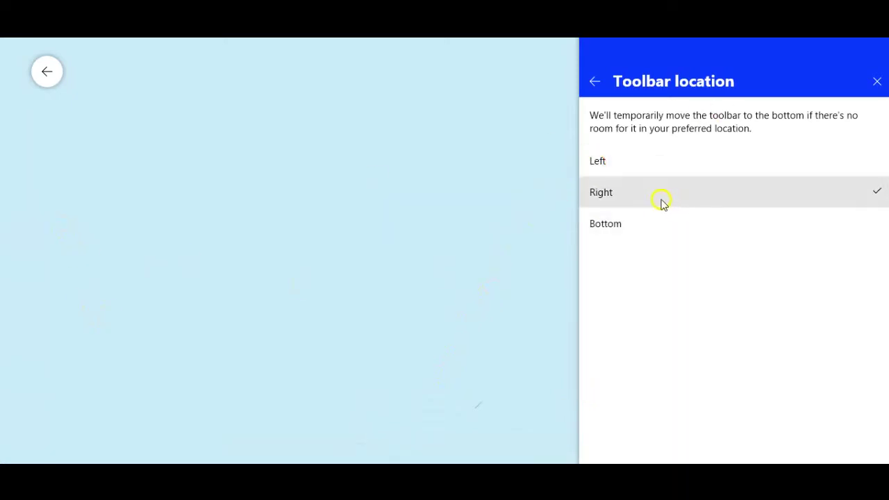
left_click(439, 196)
Step: Preview the Bottom toolbar location, set the toolbar location to Left, and return to the canvas
left_click(846, 71)
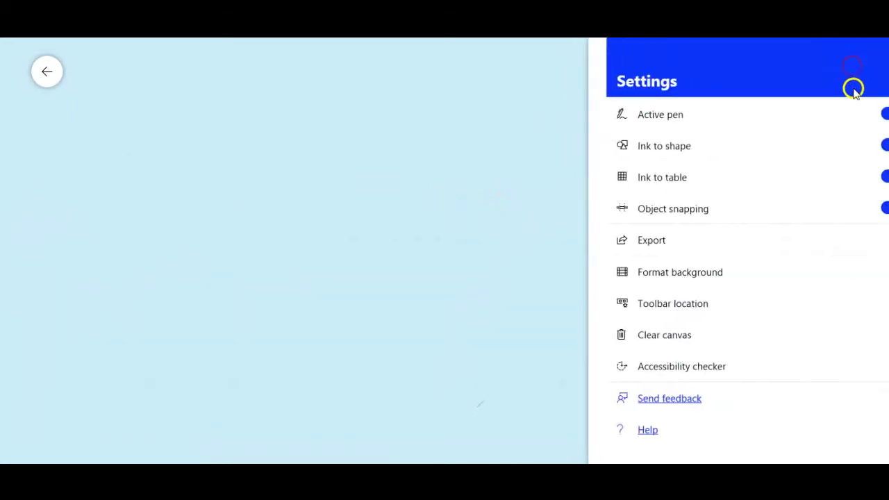
left_click(679, 303)
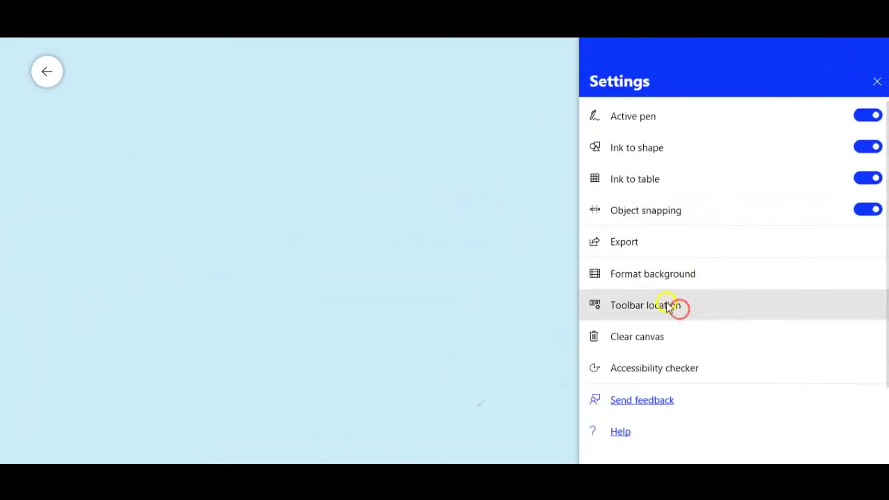
left_click(621, 298)
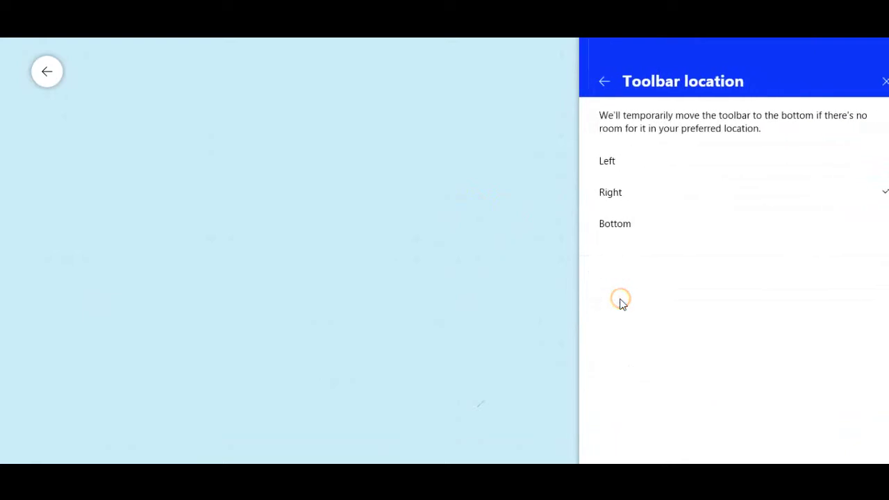
left_click(596, 223)
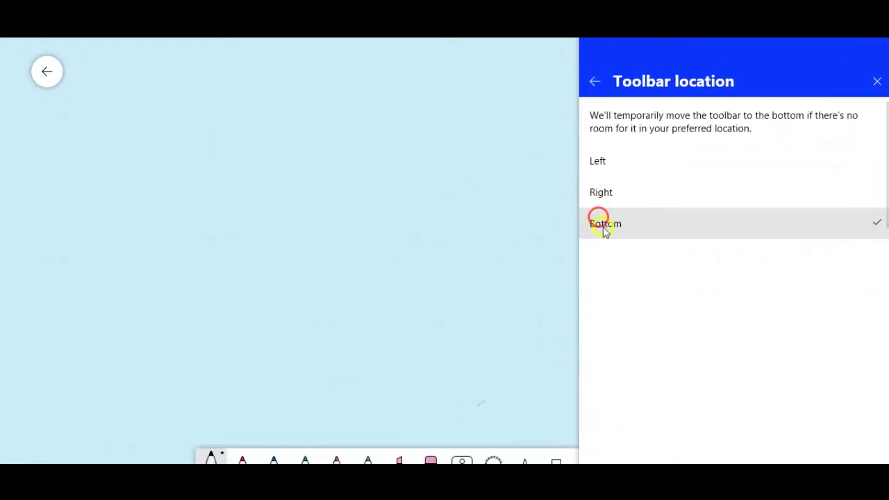
left_click(593, 162)
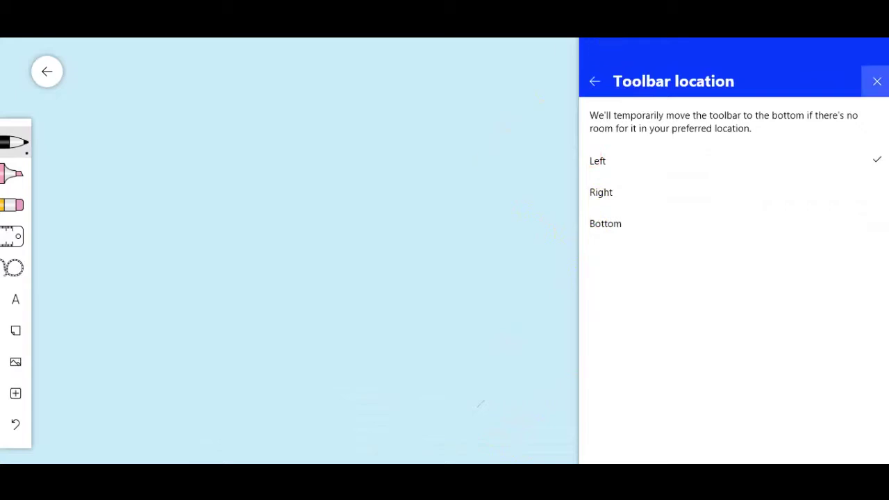
left_click(595, 81)
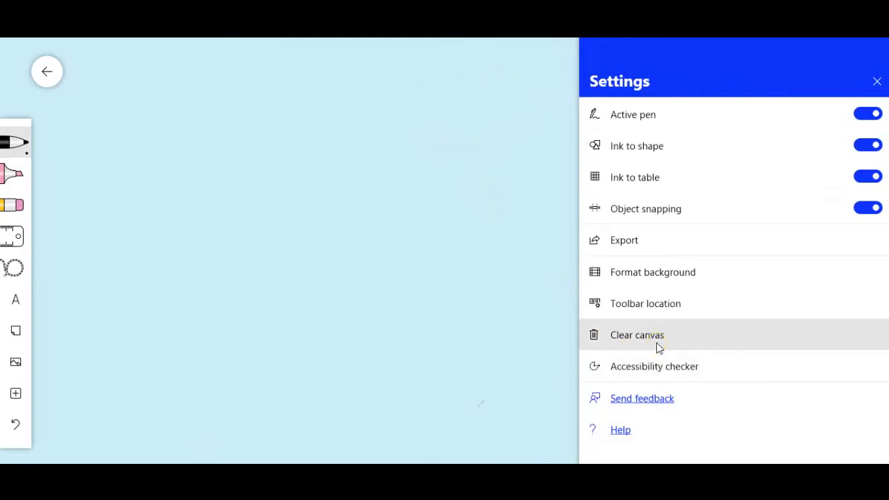
left_click(254, 296)
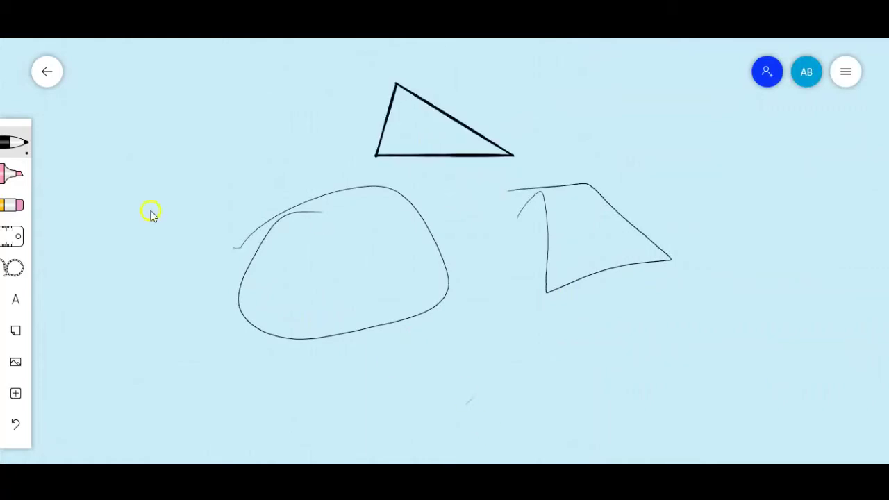
Step: Clear the whole canvas with the eraser's clear option, then undo the clearing to bring the drawn shapes back
left_click(7, 212)
left_click(14, 203)
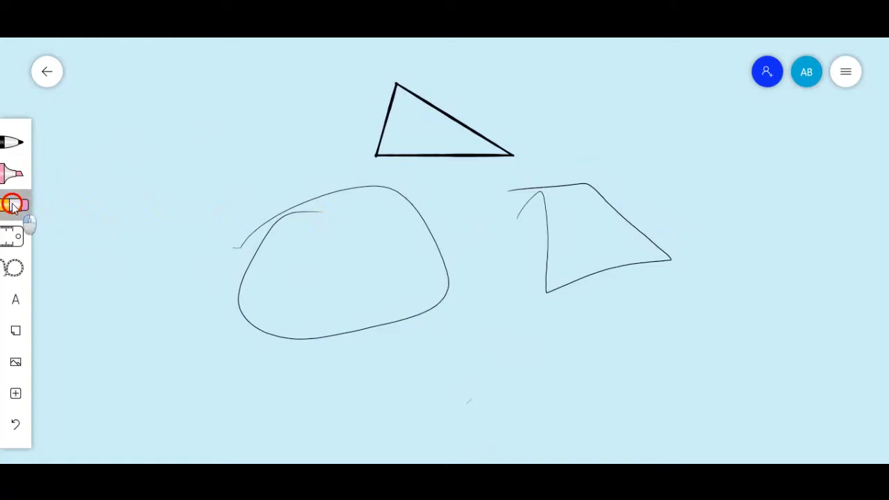
left_click(93, 209)
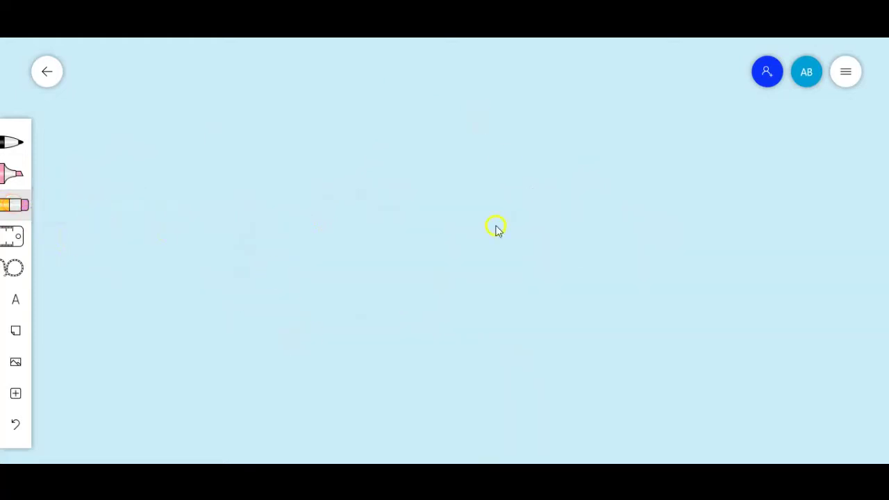
key("ctrl+z")
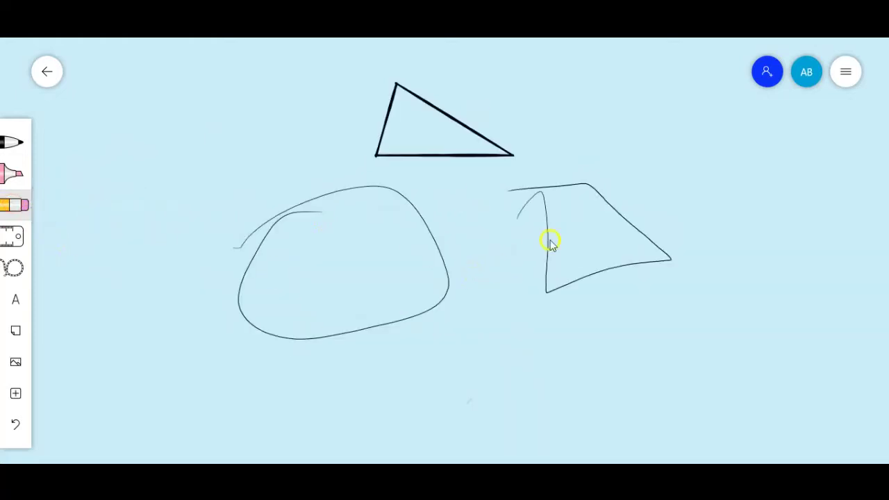
Step: Remove all drawn shapes with the Clear canvas setting
left_click(844, 74)
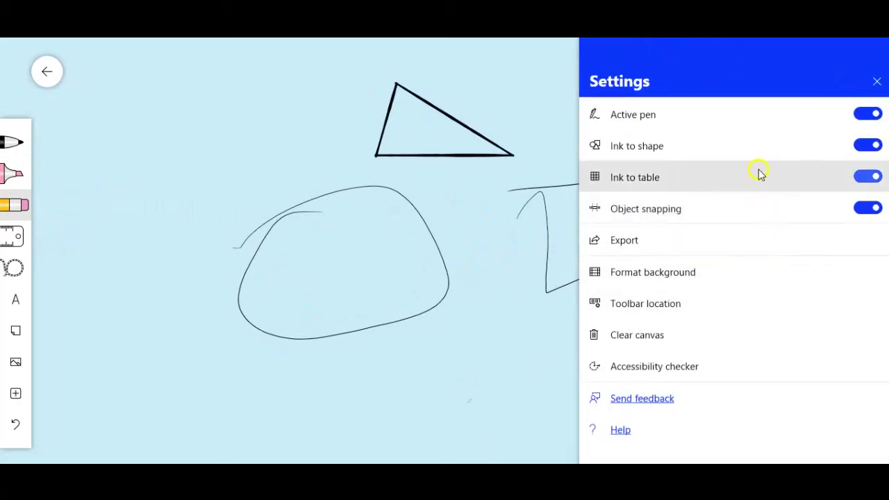
left_click(735, 340)
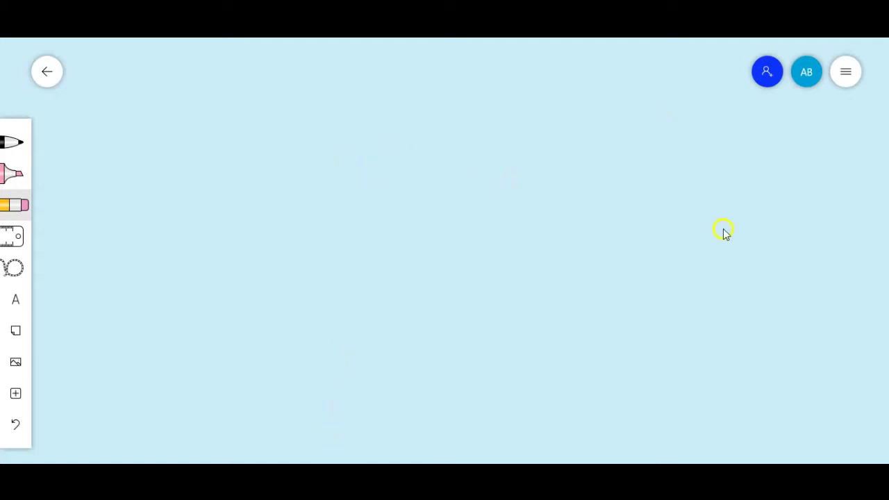
left_click(370, 312)
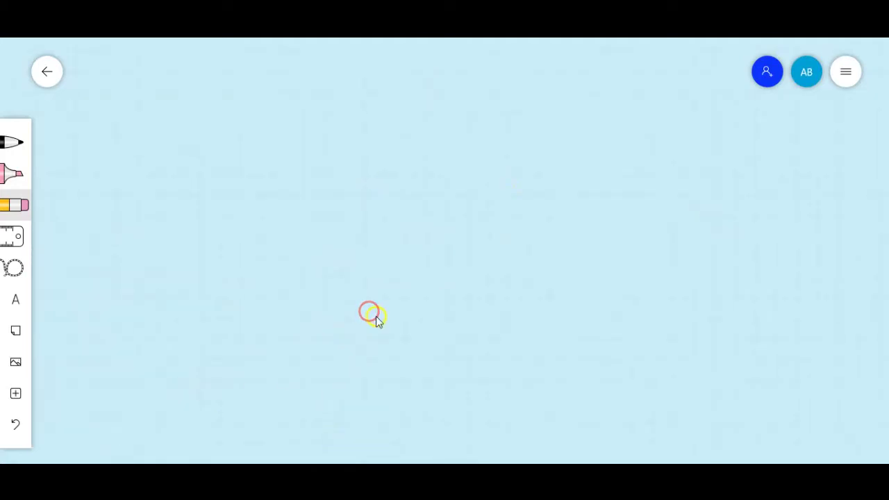
Step: Insert the page of the Scanned graph PDF document onto the canvas
left_click(15, 393)
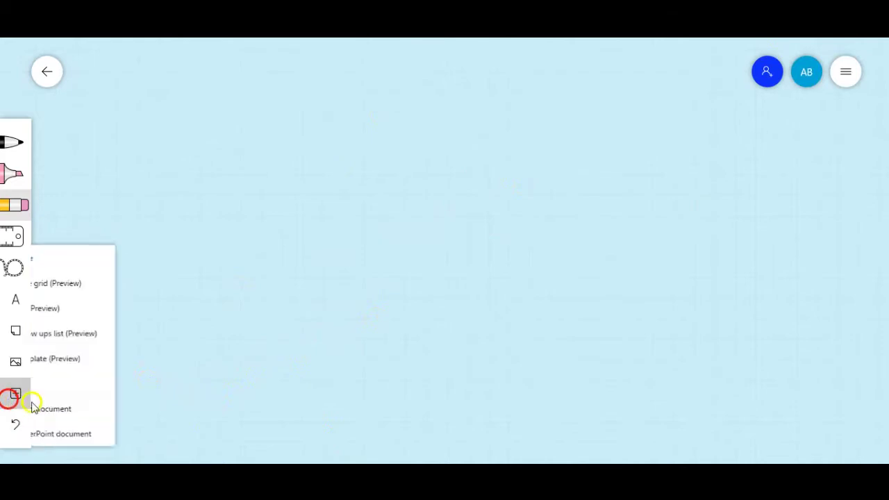
left_click(137, 403)
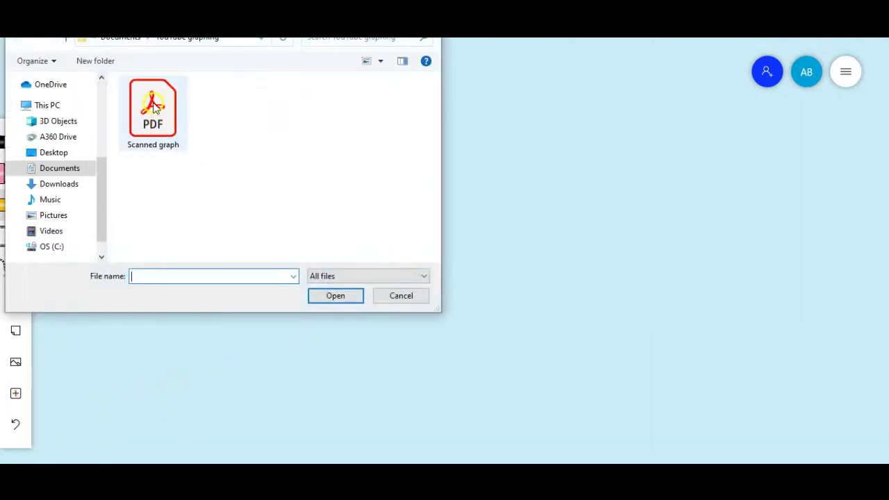
double_click(154, 106)
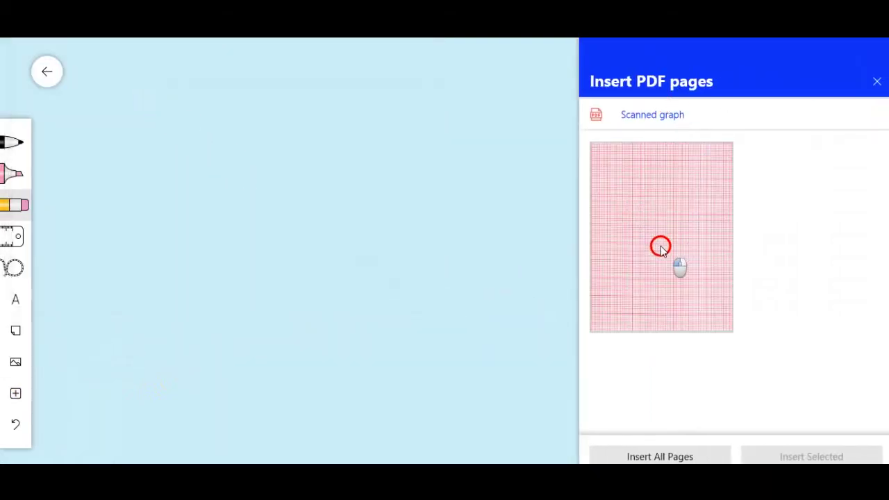
left_click(662, 241)
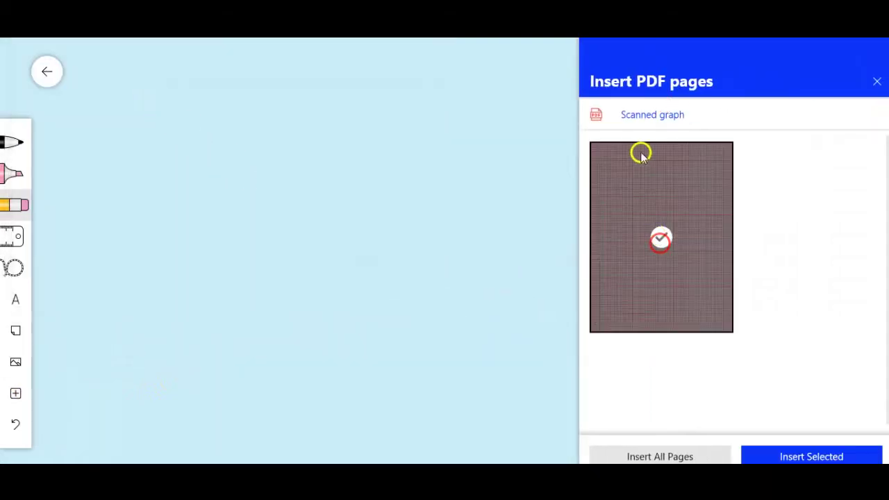
left_click(820, 457)
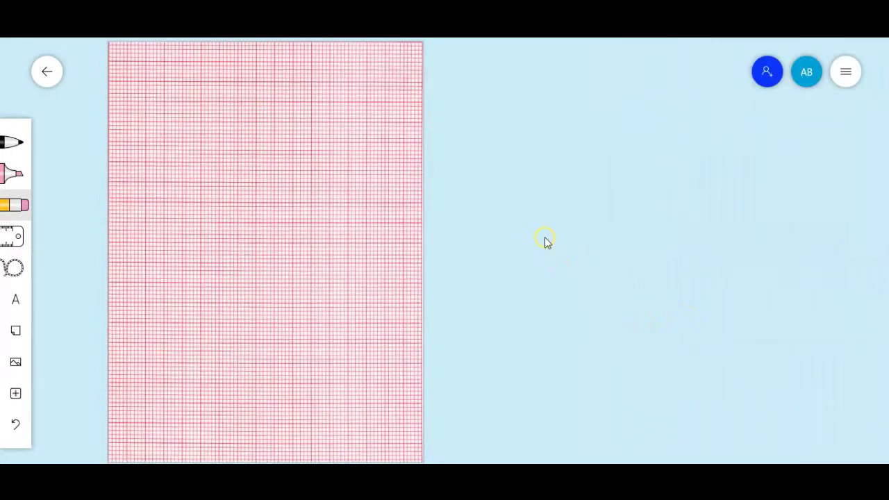
Step: Move the inserted graph page from the side to around the middle of the canvas
left_click_drag(281, 169, 443, 159)
left_click(672, 201)
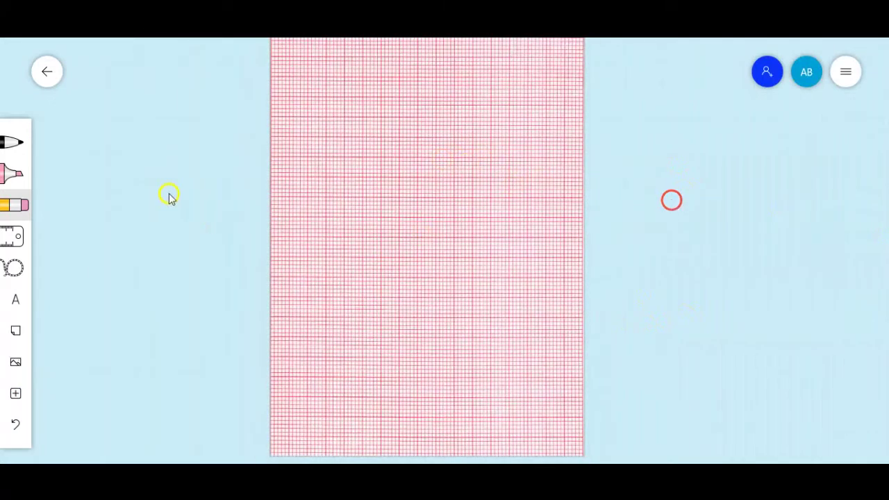
scroll(557, 90, "up", 3)
scroll(558, 90, "down", 2)
scroll(722, 215, "down", 2)
left_click_drag(719, 240, 639, 220)
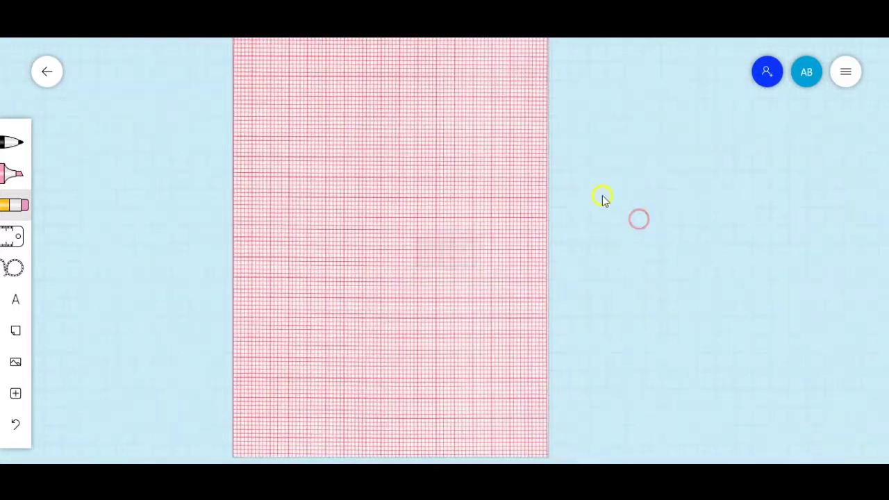
Step: Select and shift the graph page slightly, then deselect it and make free canvas space beside it
left_click_drag(403, 123, 396, 119)
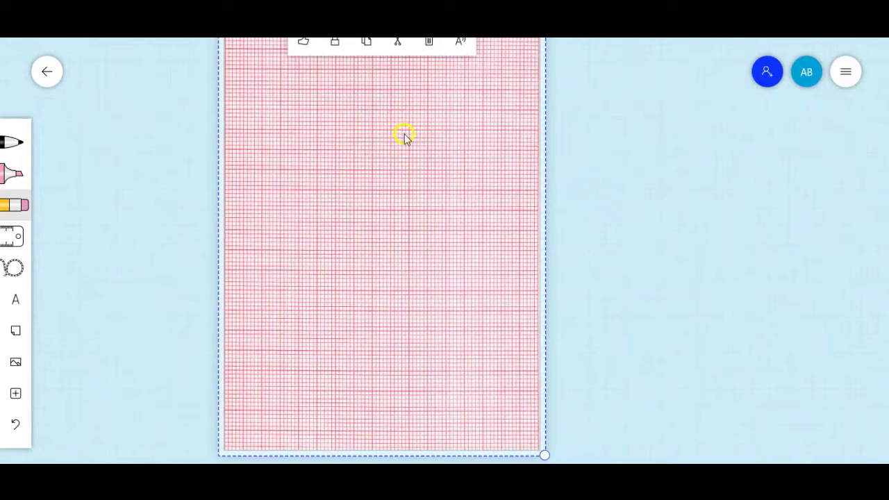
left_click_drag(383, 312, 365, 290)
mouse_move(547, 453)
left_mouse_down()
mouse_move(611, 462)
mouse_move(387, 435)
mouse_move(383, 190)
mouse_move(494, 327)
mouse_move(451, 369)
mouse_move(469, 347)
mouse_move(548, 452)
left_mouse_up()
left_click(762, 358)
left_click_drag(576, 248, 458, 257)
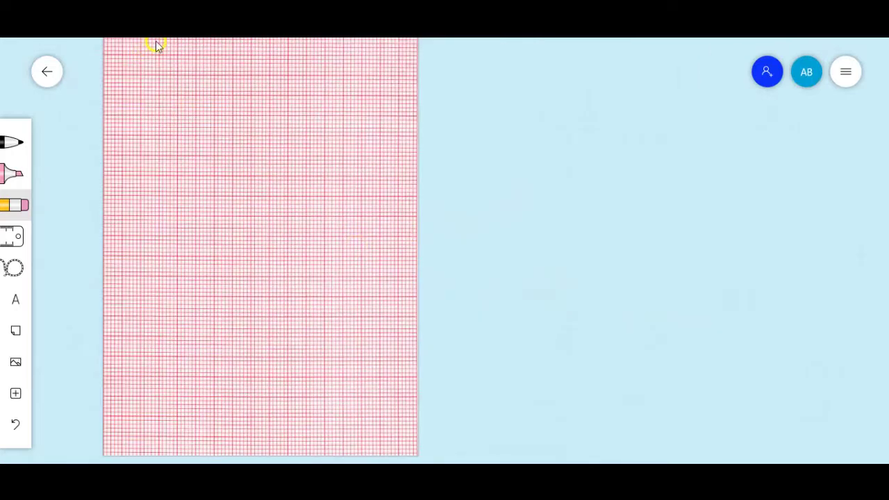
Step: Insert the Scanned graph image file from the YouTube graphing folder onto the canvas
left_click(15, 362)
left_click(116, 362)
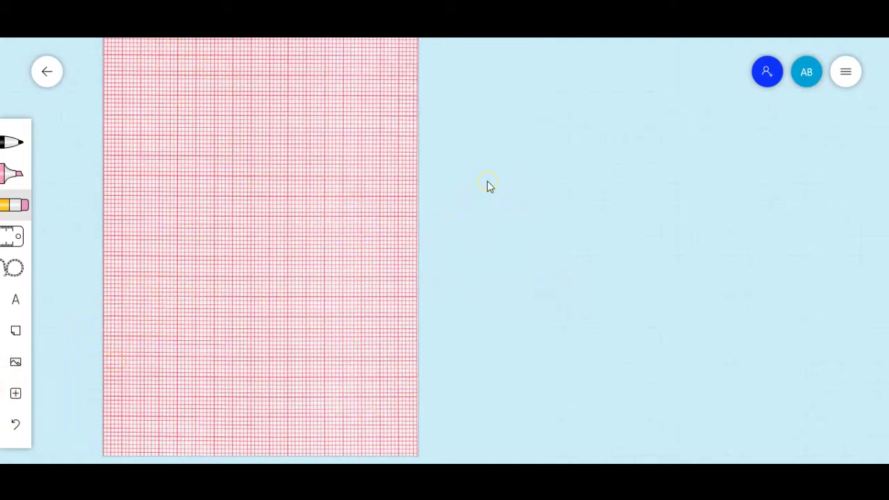
left_click(157, 125)
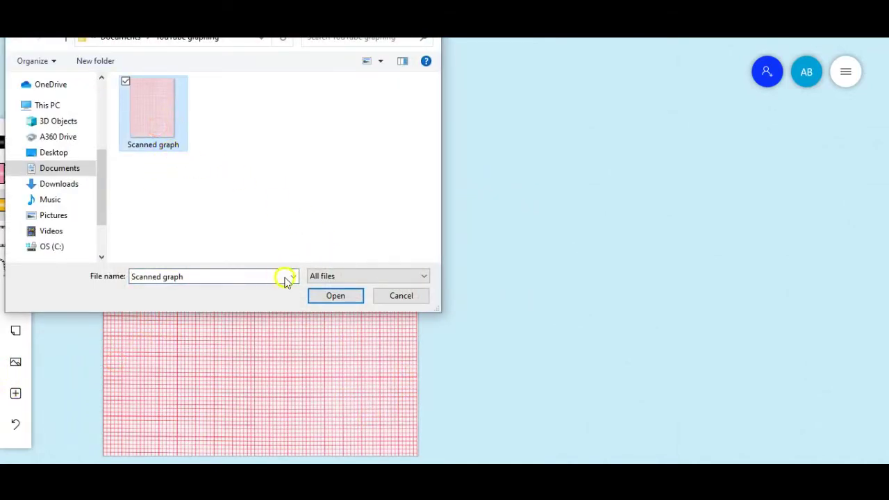
left_click(362, 299)
Step: Enlarge the inserted image to about the PDF page's size beside that page, then delete the image
left_click(538, 219)
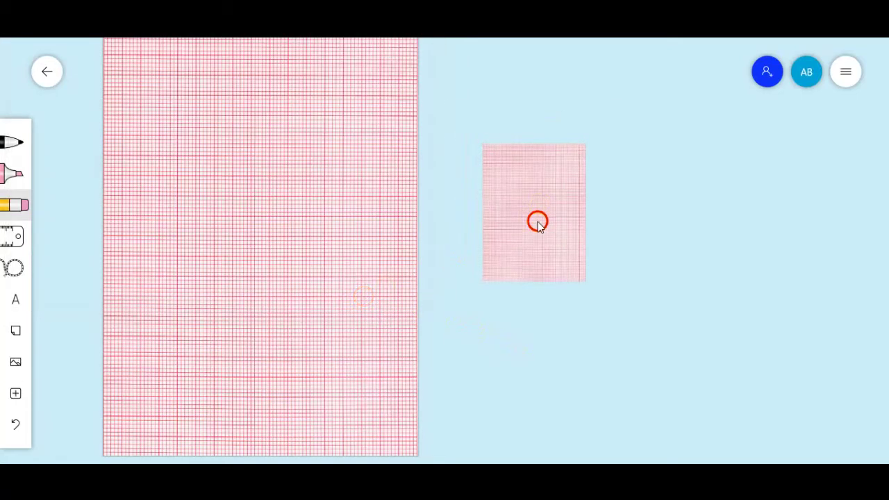
left_click_drag(590, 283, 720, 435)
left_click_drag(582, 237, 637, 254)
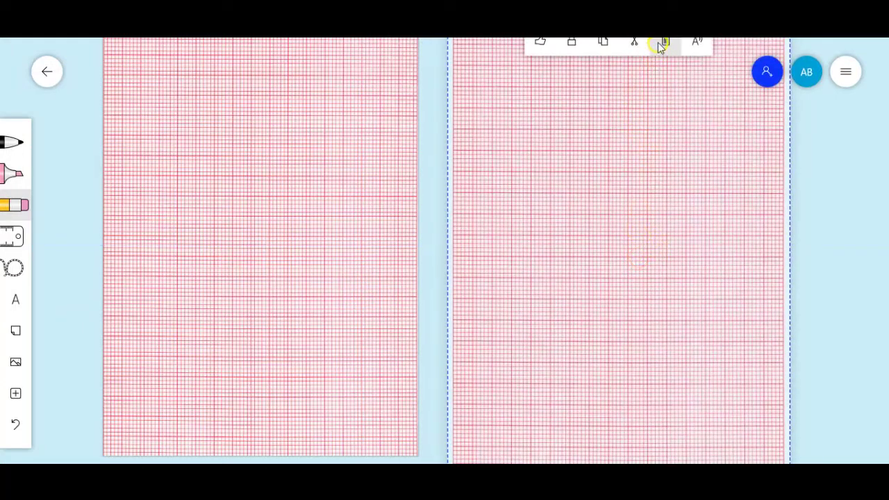
left_click(664, 43)
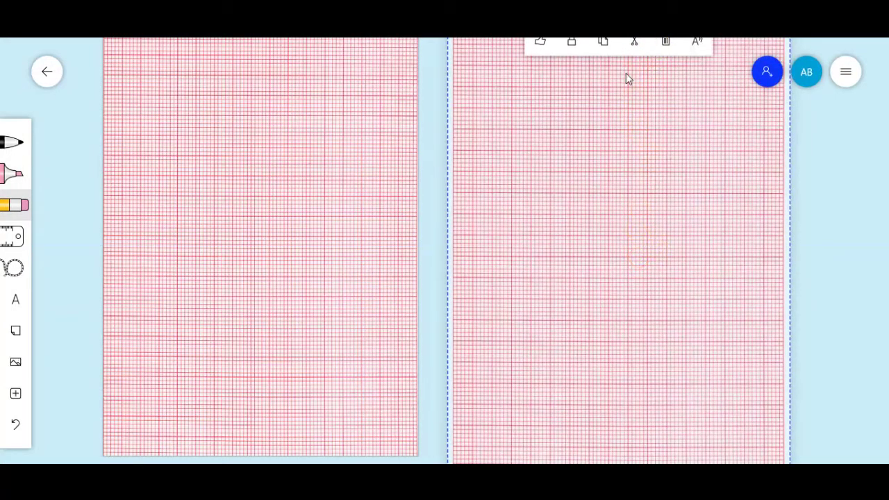
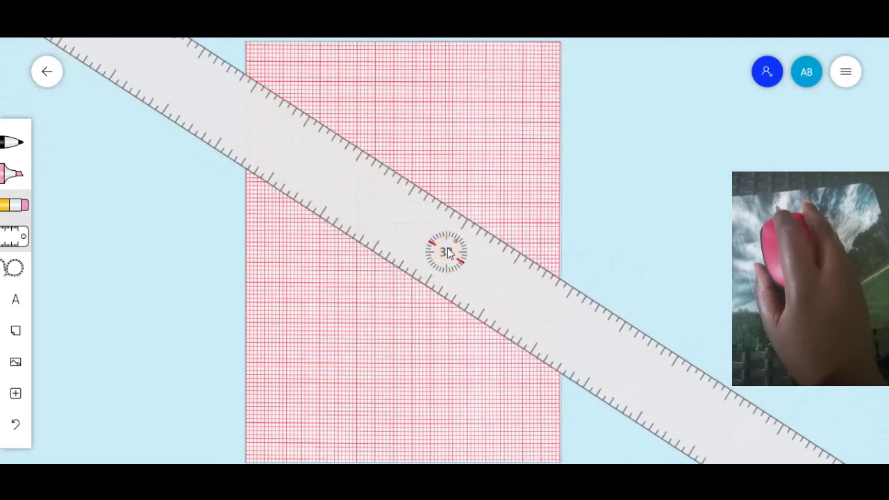
Step: Align the ruler at 90 degrees just inside the graph page's left edge and draw a vertical line along it with the black pen
scroll(449, 251, "down", 9)
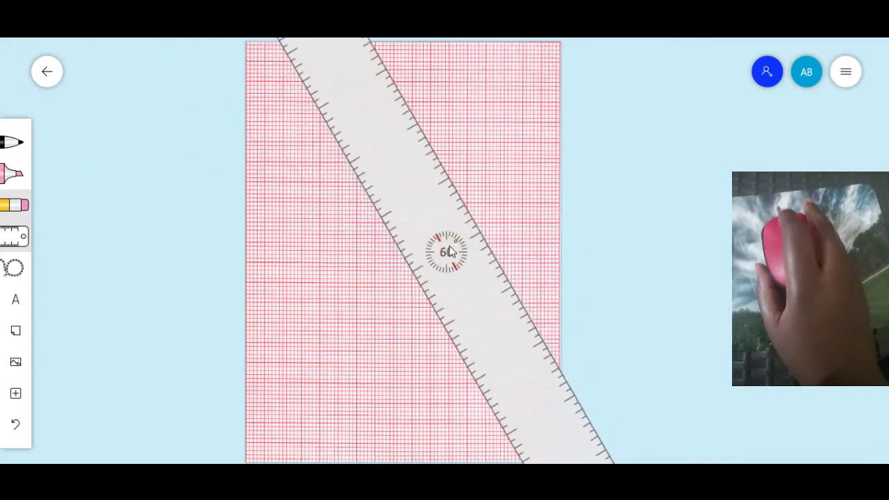
scroll(450, 252, "down", 7)
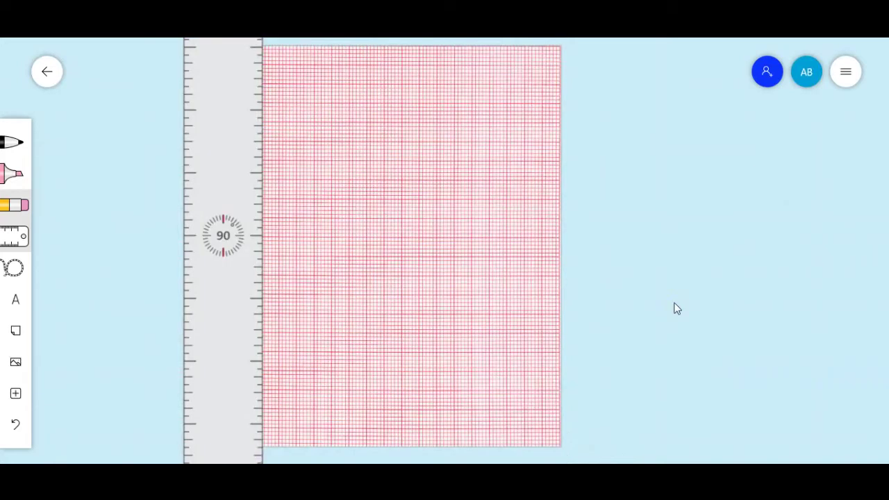
left_click_drag(226, 188, 242, 262)
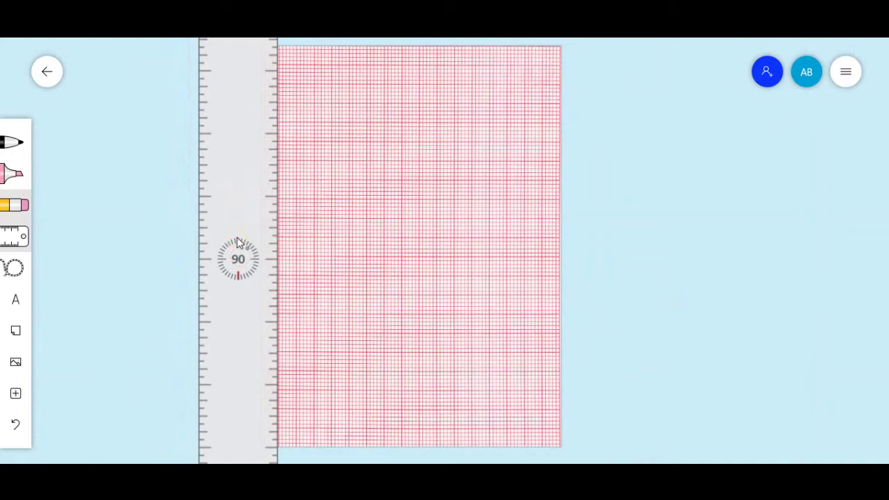
left_click(14, 142)
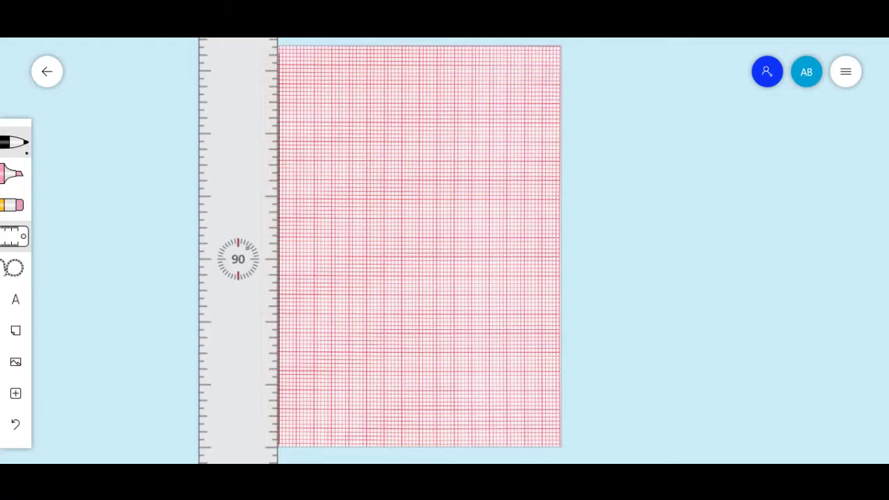
Step: Rotate the ruler to 0 degrees and move it down to the graph page's lower edge
scroll(252, 265, "down", 20)
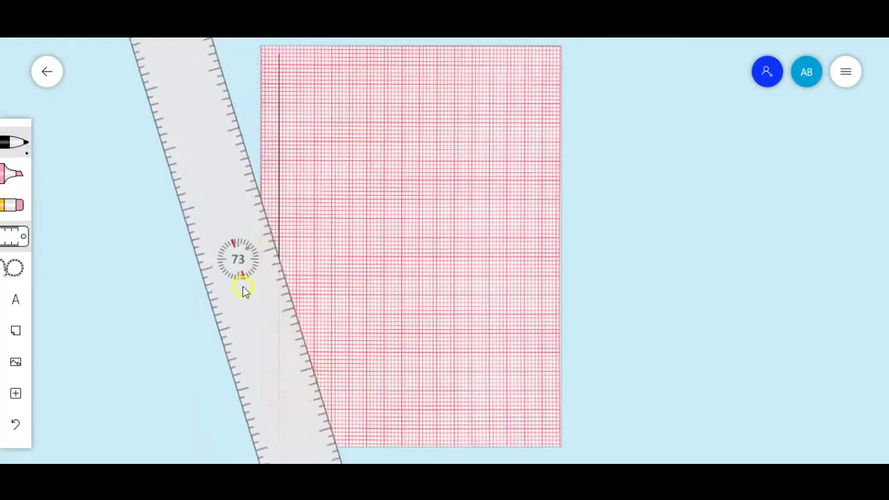
scroll(238, 261, "down", 20)
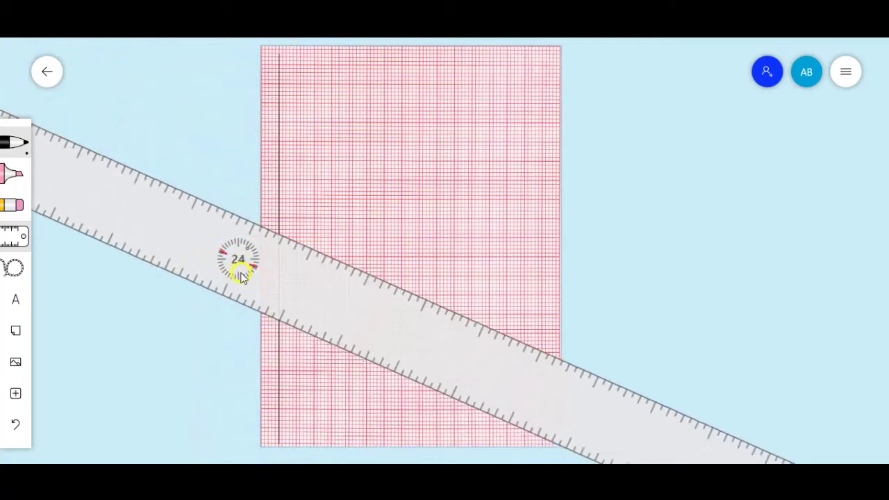
scroll(236, 262, "up", 3)
scroll(240, 261, "down", 3)
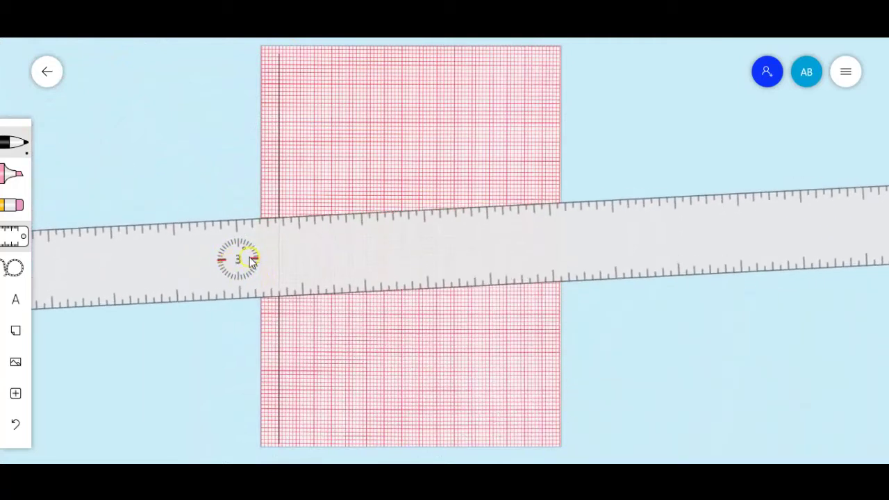
scroll(249, 262, "down", 1)
left_click_drag(252, 262, 307, 463)
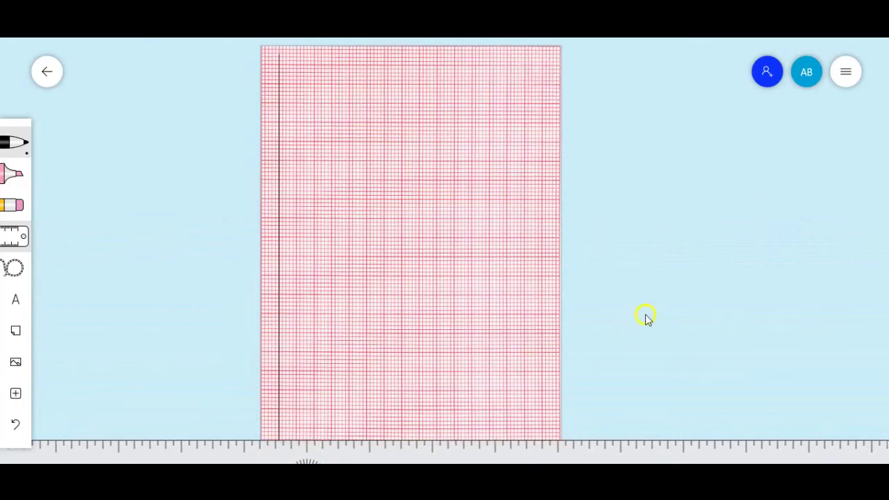
Step: Realign the horizontal ruler just above the graph page's lower edge, ready for ruling the horizontal axis
left_click_drag(644, 318, 637, 215)
left_click_drag(671, 283, 639, 296)
left_click_drag(306, 462, 313, 399)
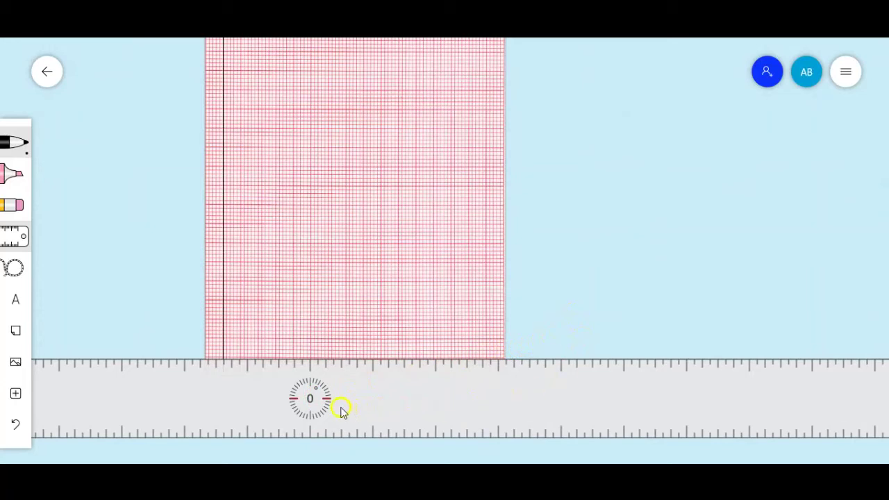
left_click_drag(334, 402, 340, 455)
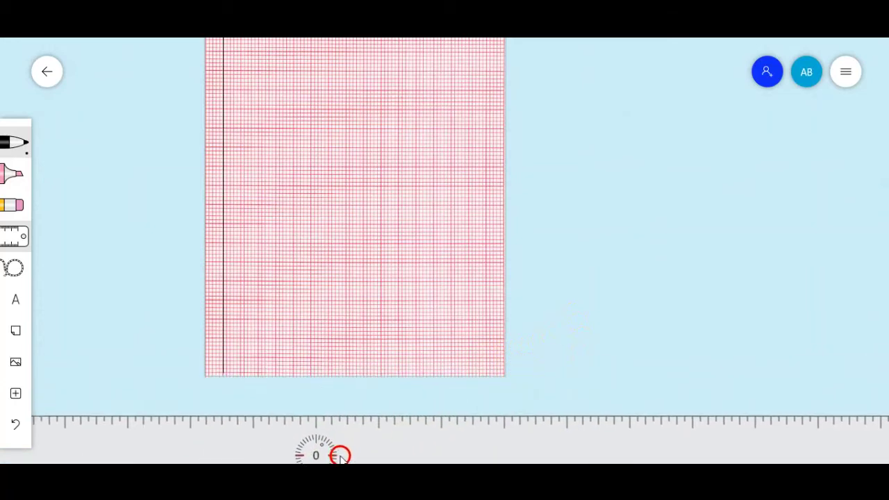
left_click(436, 365)
left_click(570, 365)
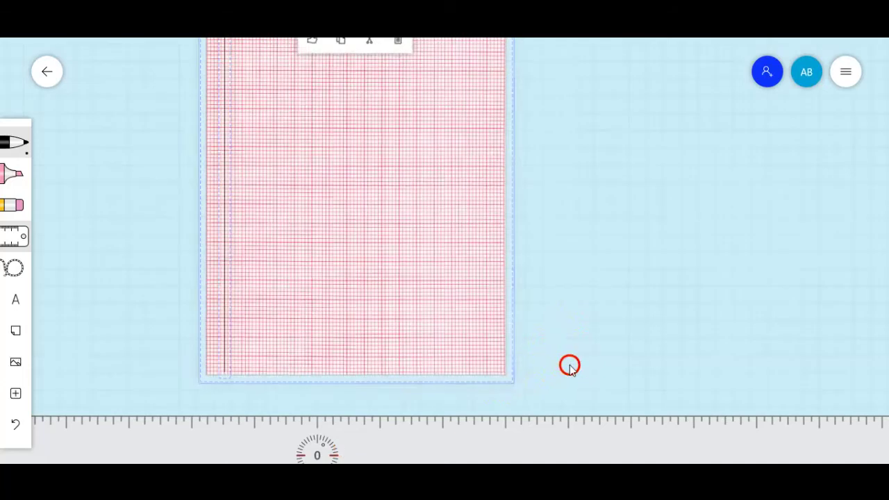
left_click_drag(326, 438, 332, 391)
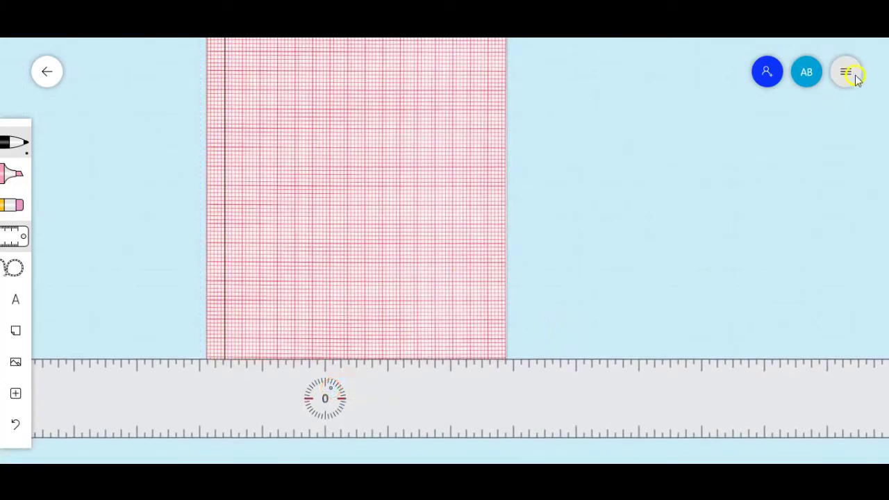
Step: Turn off the Active pen setting and switch the whiteboard to inking mode
left_click(855, 72)
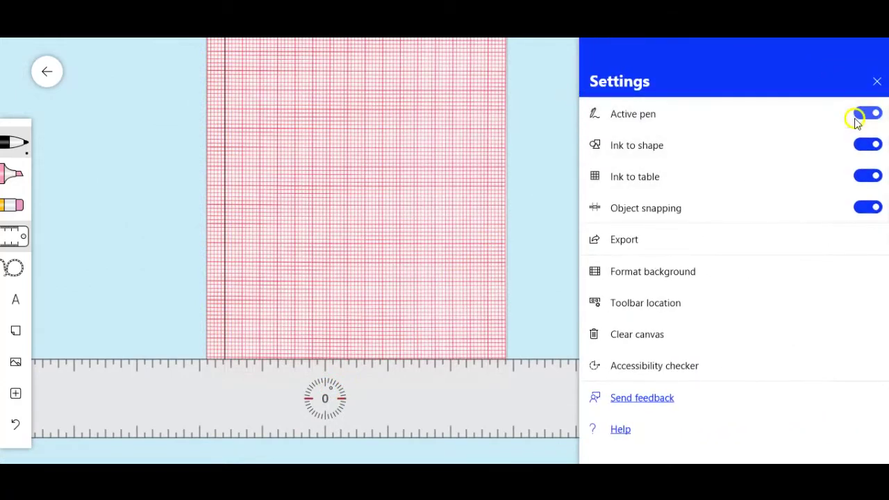
left_click(869, 118)
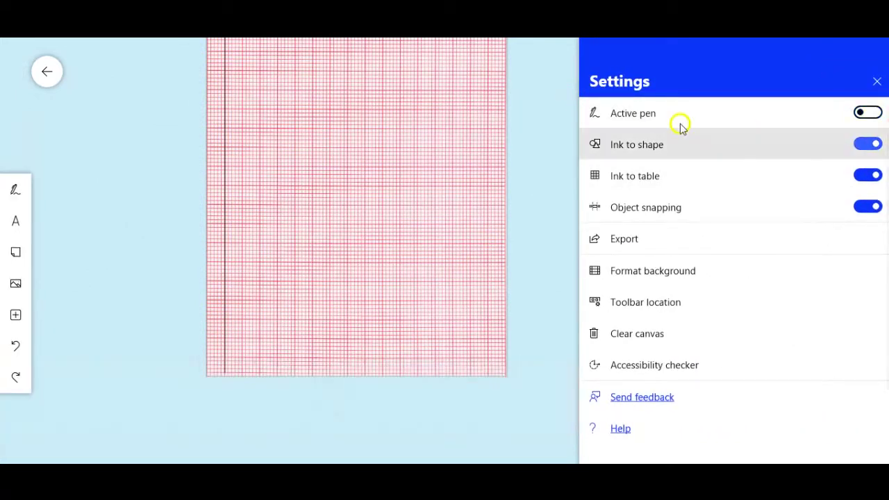
left_click(558, 112)
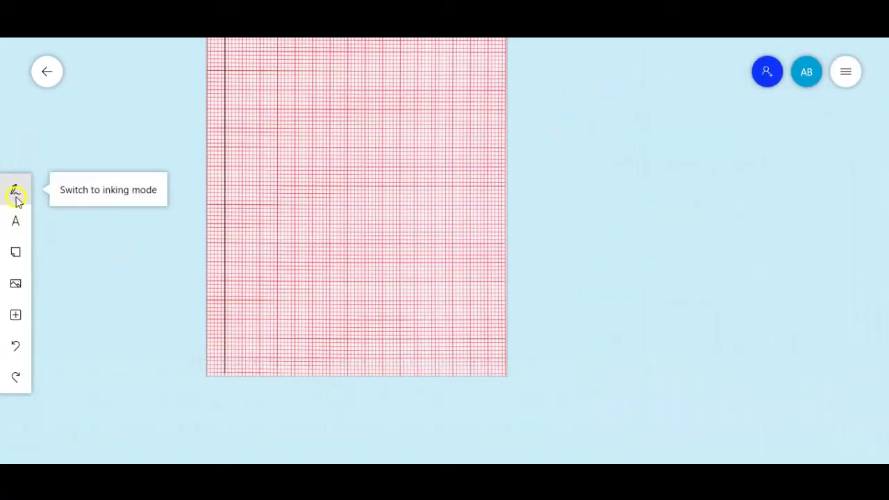
left_click(16, 189)
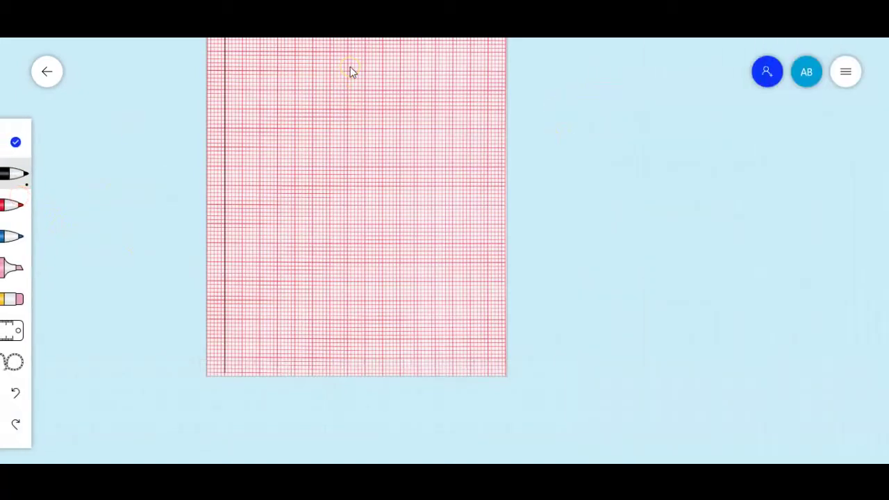
Step: Show the ruler and draw a horizontal black axis line along its upper edge, near the bottom of the graph page
left_click(13, 330)
mouse_move(300, 403)
left_mouse_down()
mouse_move(294, 435)
mouse_move(290, 404)
left_mouse_up()
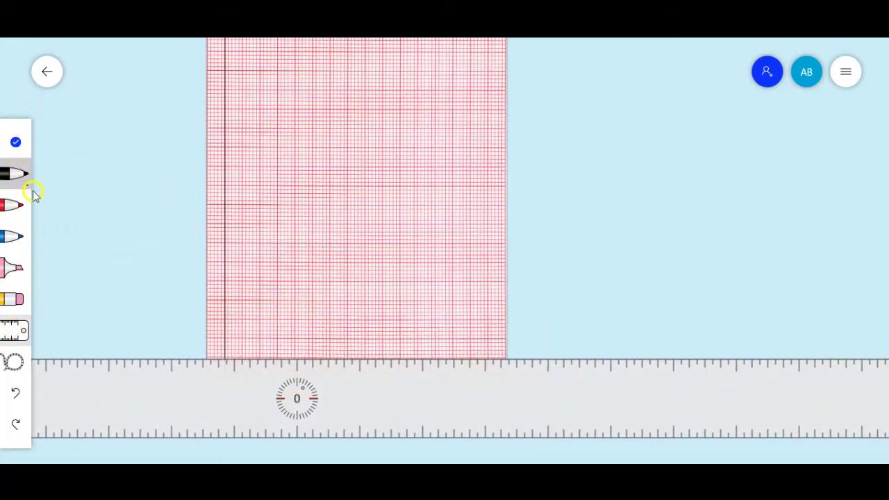
mouse_move(207, 356)
left_mouse_down()
mouse_move(320, 391)
mouse_move(397, 389)
mouse_move(425, 371)
mouse_move(400, 367)
left_mouse_up()
left_click_drag(338, 355, 493, 368)
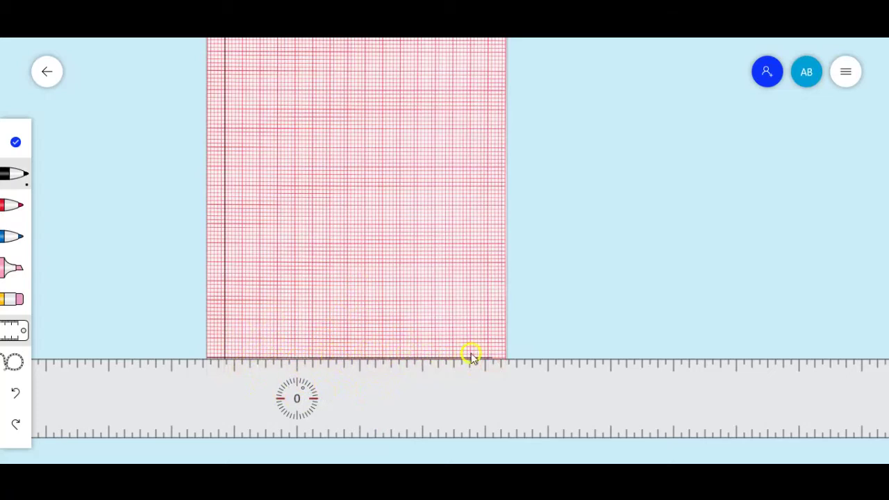
Step: Clear the ruler from the horizontal axis and draw arrowheads at its right end and at the vertical axis's top
mouse_move(301, 398)
left_mouse_down()
mouse_move(308, 427)
mouse_move(337, 448)
left_mouse_up()
mouse_move(490, 354)
left_mouse_down()
mouse_move(496, 359)
mouse_move(481, 368)
left_mouse_up()
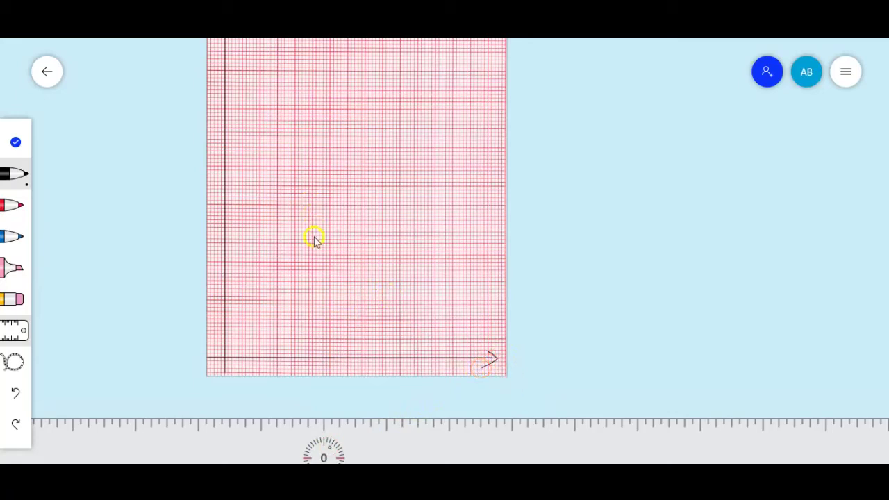
scroll(313, 240, "down", 3)
scroll(247, 40, "up", 1)
scroll(246, 39, "up", 5)
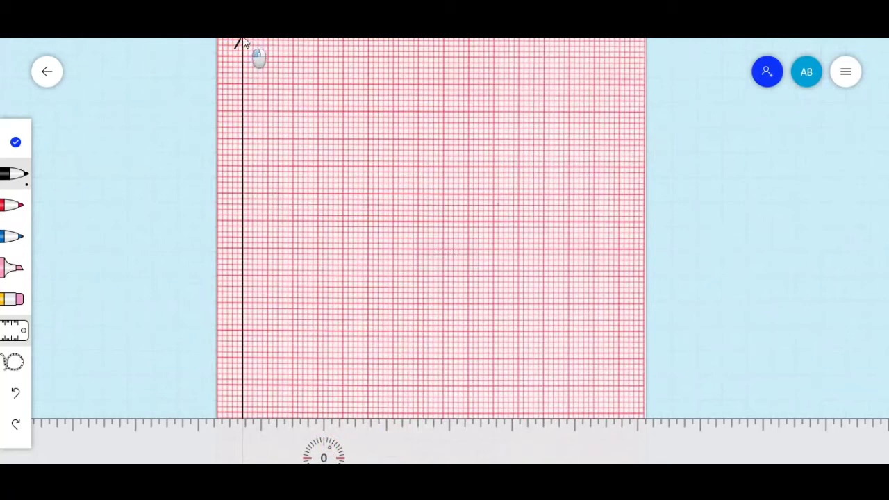
scroll(298, 91, "down", 5)
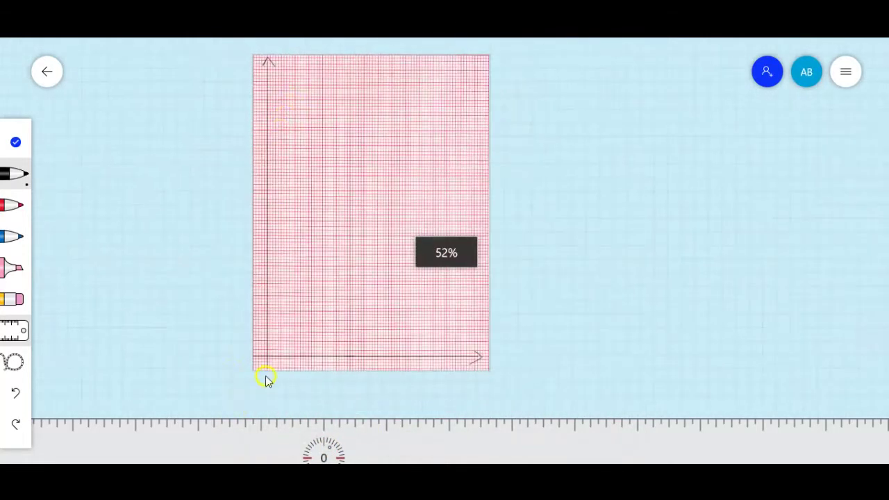
Step: Mark evenly spaced ticks along the lower part of the vertical axis with the ruler, then leave inking mode
scroll(266, 379, "up", 4)
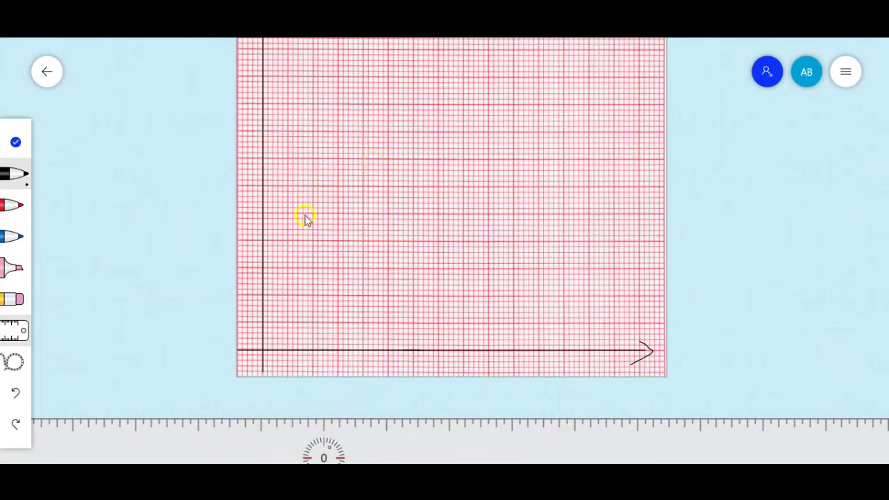
left_click_drag(324, 442, 316, 337)
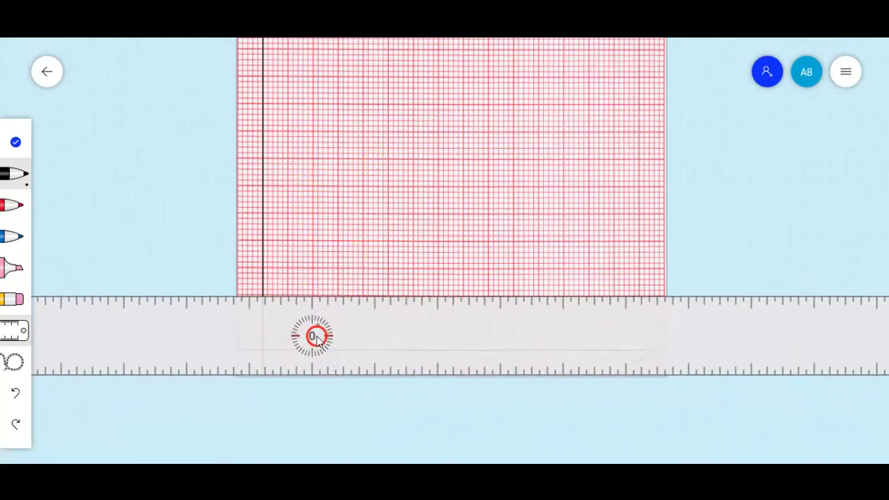
mouse_move(257, 298)
left_mouse_down()
mouse_move(270, 299)
mouse_move(274, 312)
mouse_move(264, 241)
mouse_move(286, 322)
mouse_move(283, 229)
mouse_move(257, 155)
mouse_move(283, 122)
mouse_move(264, 92)
left_mouse_up()
left_click_drag(729, 237, 757, 352)
left_click(15, 142)
scroll(745, 338, "up", 5)
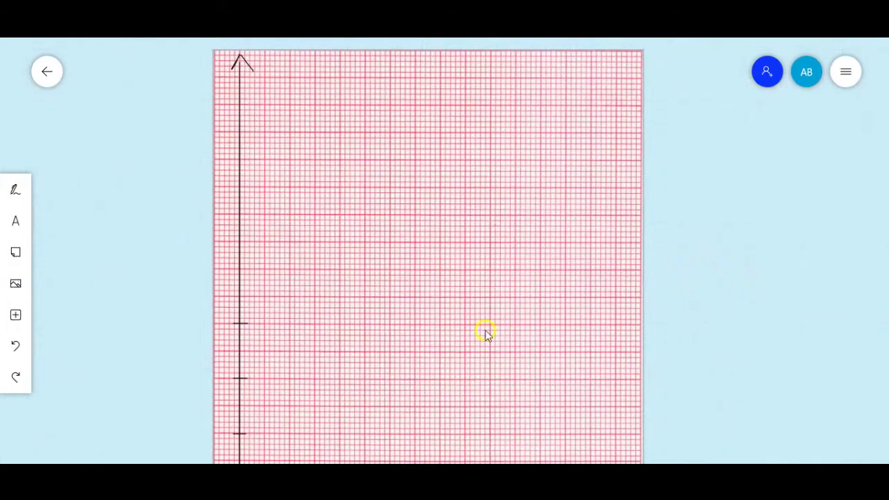
Step: Return to inking mode and use the ruler to continue the tick marks up the vertical axis's upper part
left_click(19, 201)
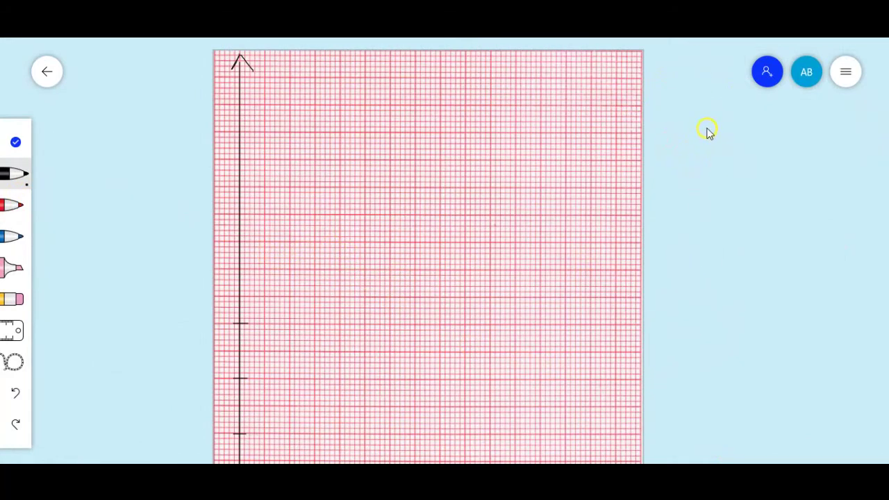
left_click_drag(709, 157, 731, 259)
left_click_drag(769, 105, 818, 290)
left_click_drag(684, 183, 723, 303)
left_click_drag(776, 198, 789, 318)
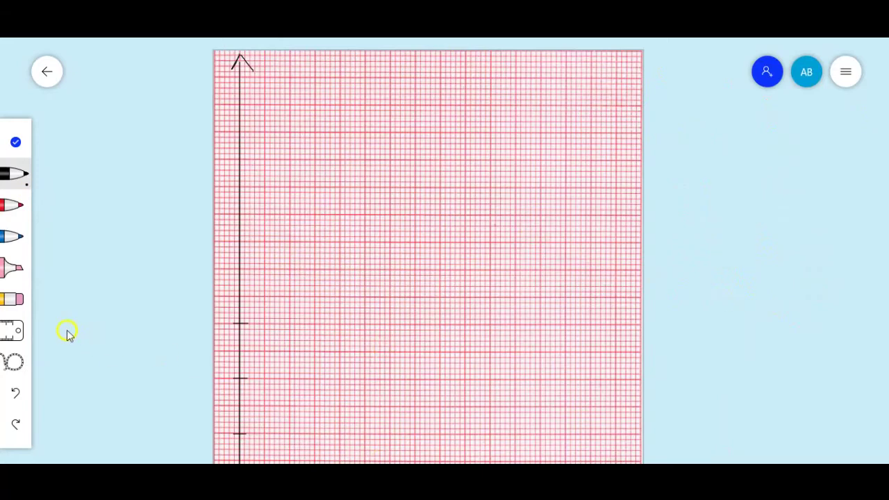
left_click(14, 331)
left_click_drag(407, 143, 335, 290)
mouse_move(244, 264)
left_mouse_down()
mouse_move(254, 230)
mouse_move(244, 218)
mouse_move(237, 163)
mouse_move(252, 129)
mouse_move(233, 126)
left_mouse_up()
Step: Recenter the graph page, show the ruler in inking mode and try to rotate it for the horizontal axis's tick marks
scroll(389, 203, "down", 4)
left_click_drag(660, 412, 645, 259)
left_click(26, 132)
left_click_drag(690, 383, 665, 292)
left_click(10, 188)
left_click(25, 340)
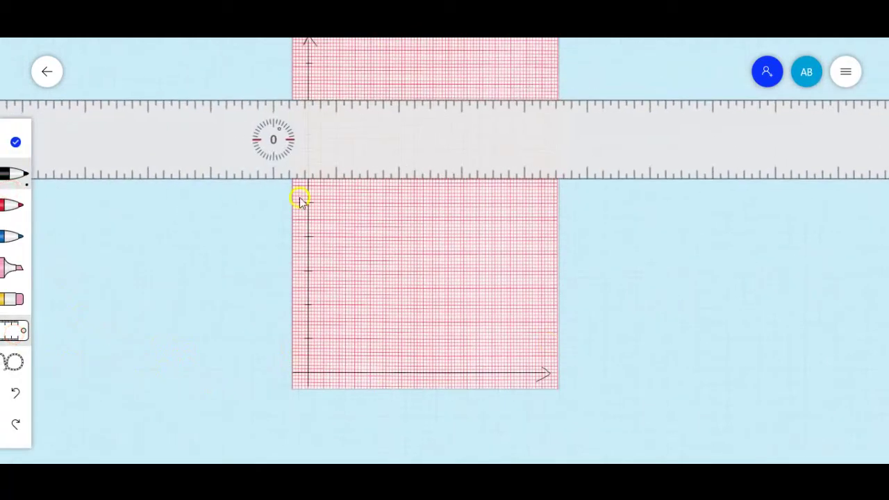
scroll(308, 116, "up", 20)
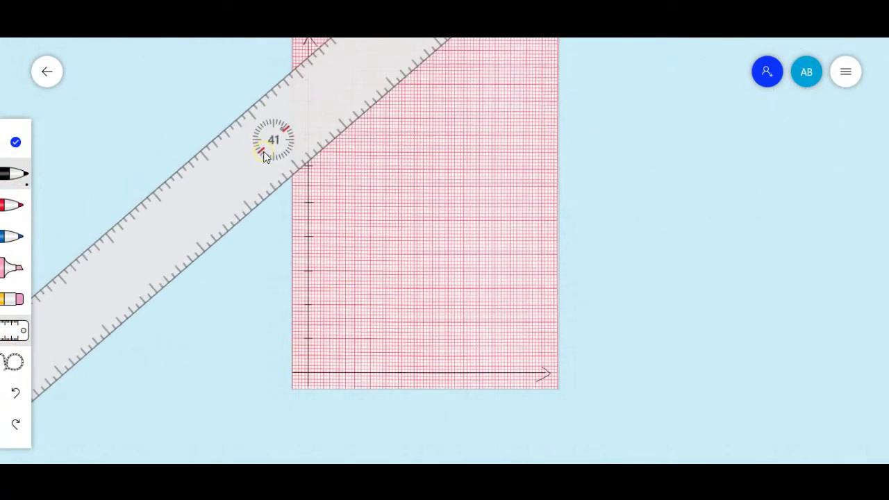
scroll(268, 142, "down", 10)
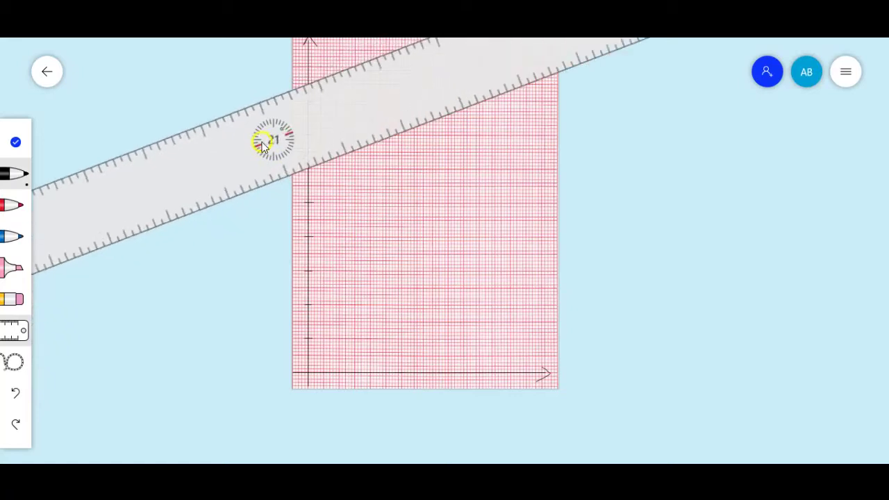
left_click_drag(290, 143, 461, 422)
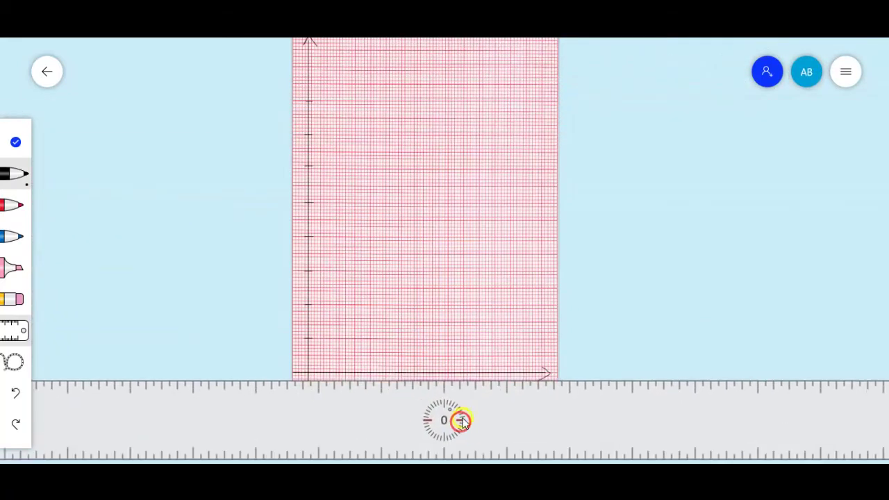
scroll(472, 437, "down", 3)
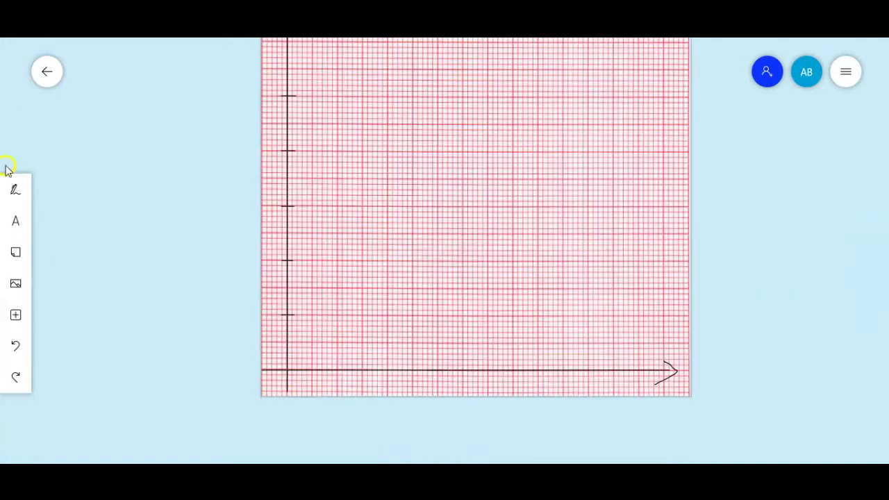
Step: Enter inking mode and turn the Active pen setting back on
left_click(16, 187)
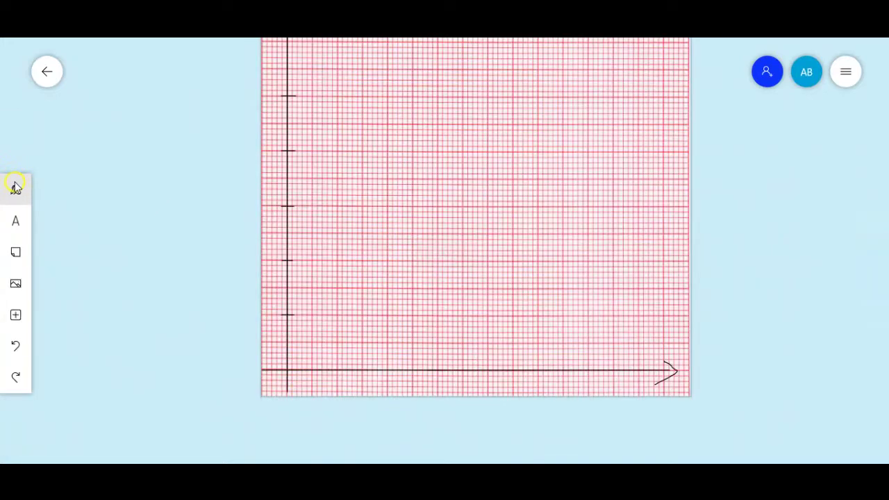
left_click(16, 184)
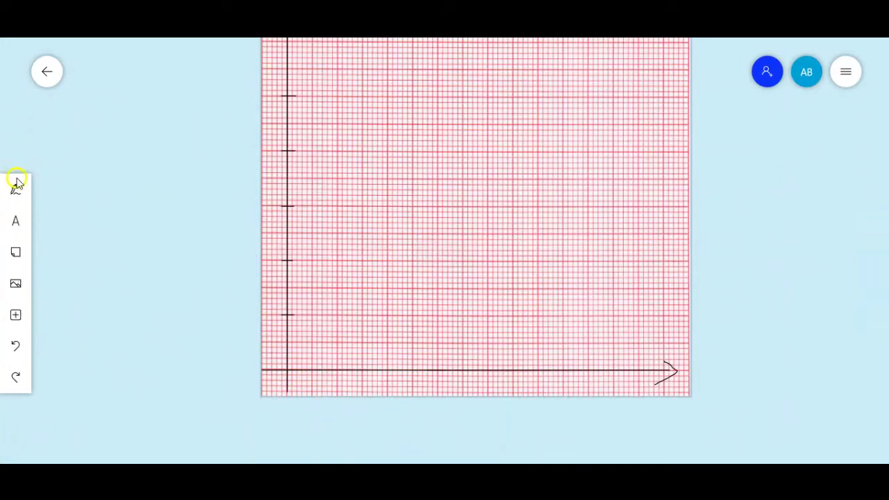
left_click(17, 185)
left_click(851, 70)
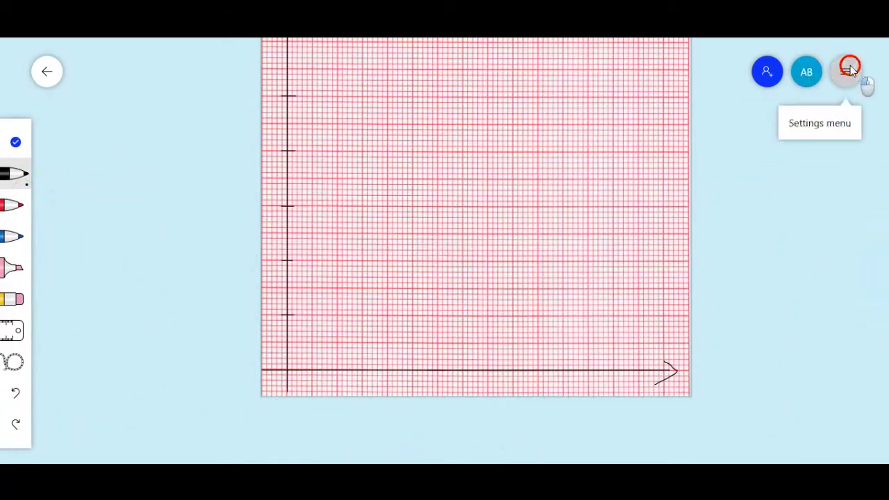
left_click(869, 112)
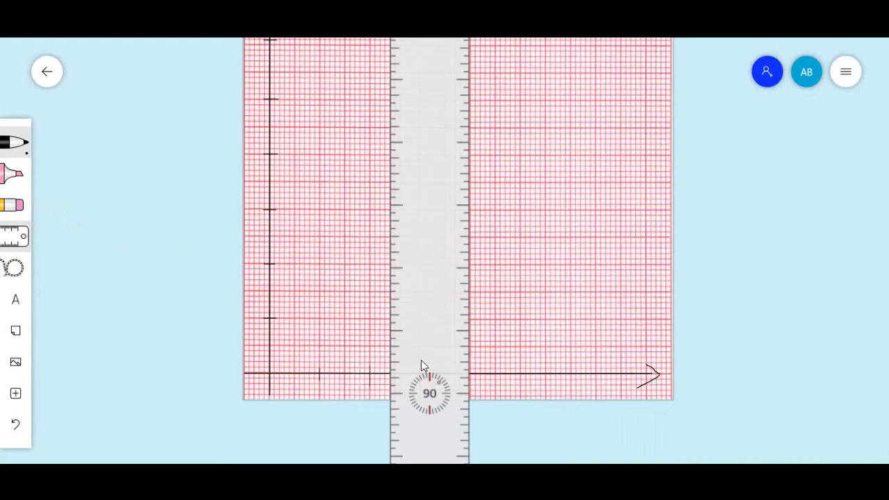
Step: Mark evenly spaced ticks along the horizontal axis with the ruler held at 90 degrees
left_click_drag(470, 368, 471, 385)
left_click_drag(421, 360, 425, 387)
double_click(421, 360)
scroll(659, 458, "up", 5)
scroll(591, 384, "down", 3)
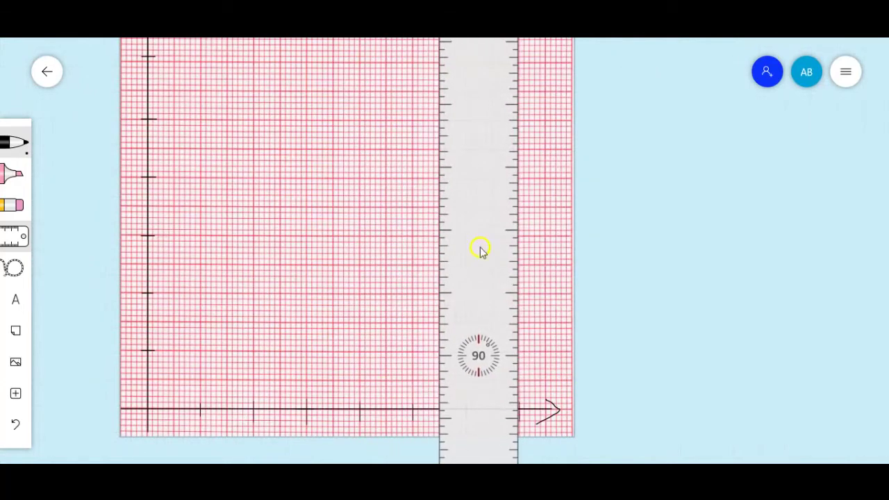
Step: Move the ruler off the graph page, hide it and review both marked axes
left_click_drag(480, 248, 737, 268)
scroll(730, 383, "down", 2)
scroll(727, 382, "up", 2)
left_click(20, 228)
scroll(695, 360, "down", 3)
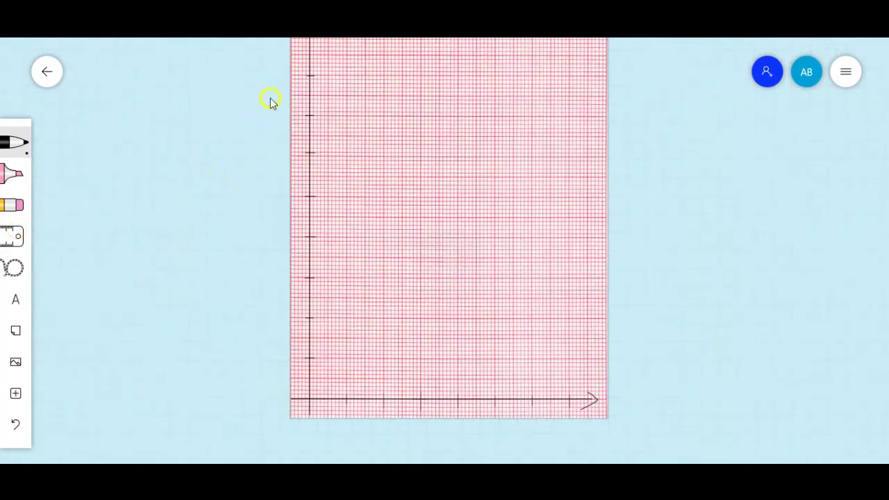
scroll(271, 142, "down", 2)
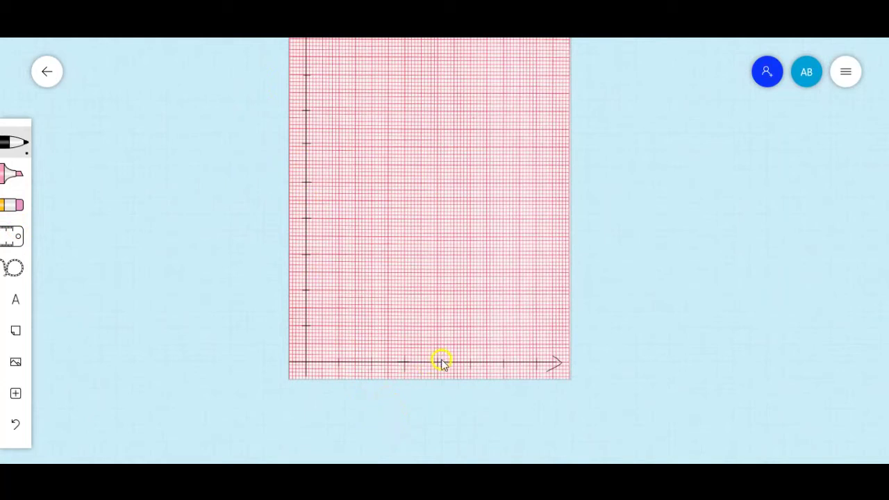
scroll(641, 254, "up", 2)
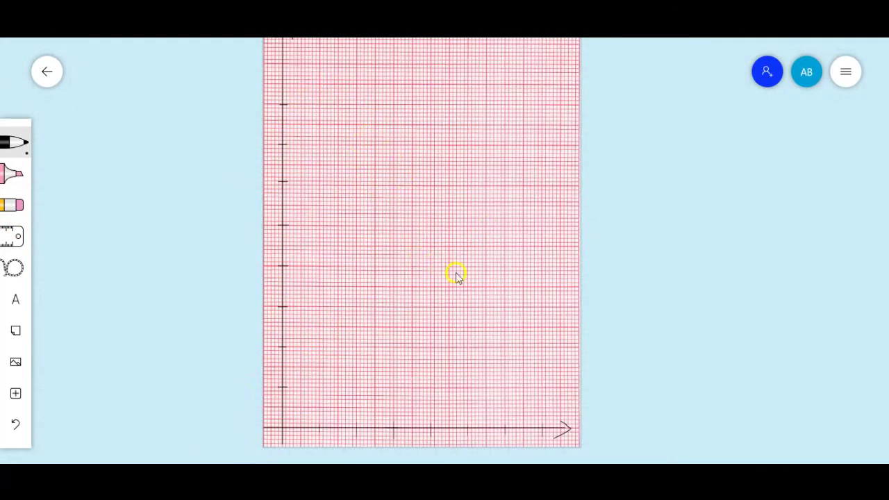
Step: Handwrite the label "time/s" below the arrow end of the horizontal axis
left_click_drag(697, 290, 665, 253)
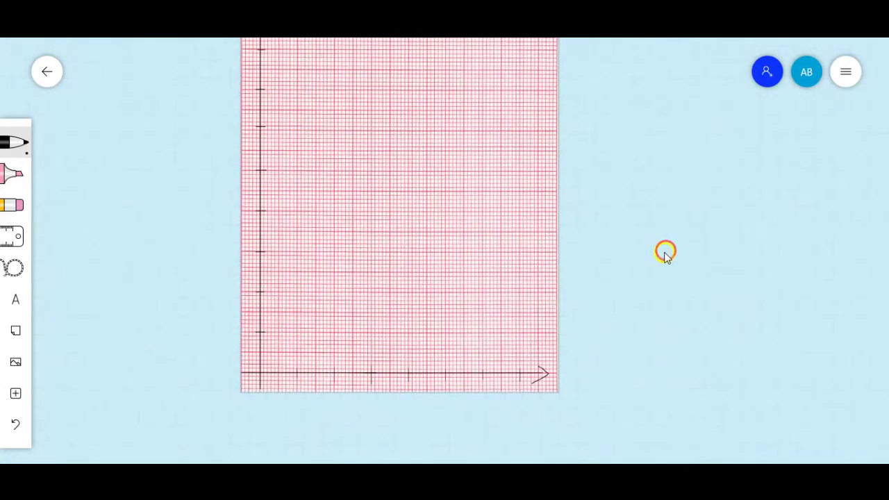
scroll(297, 385, "up", 5)
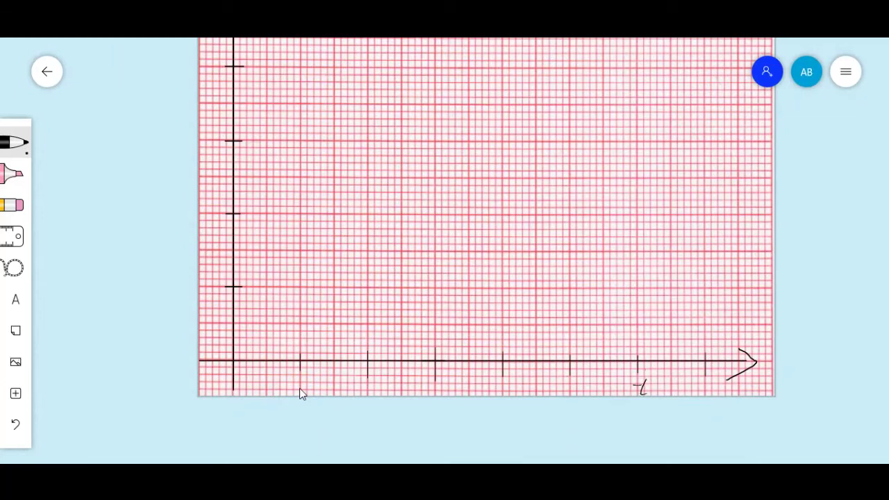
key("ctrl+z")
key("ctrl+z")
scroll(508, 425, "down", 3)
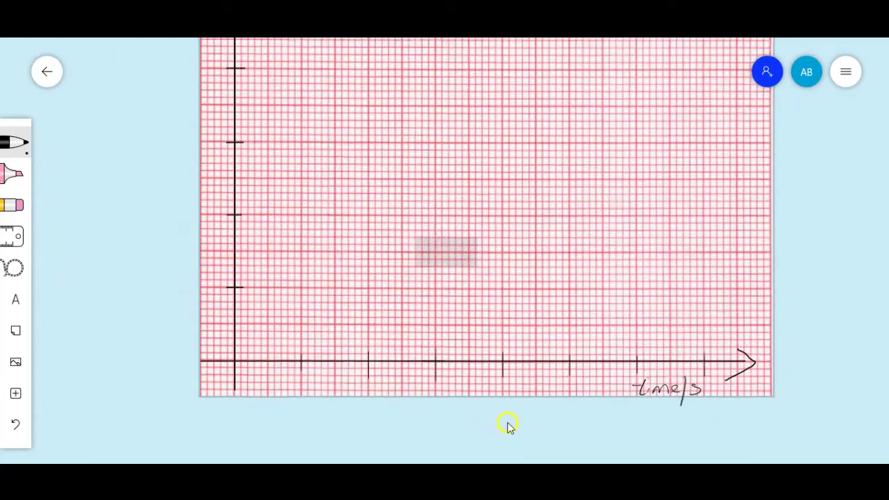
Step: Handwrite the label "energy/J" sideways beside the upper part of the vertical axis
scroll(287, 164, "down", 2)
scroll(353, 59, "up", 6)
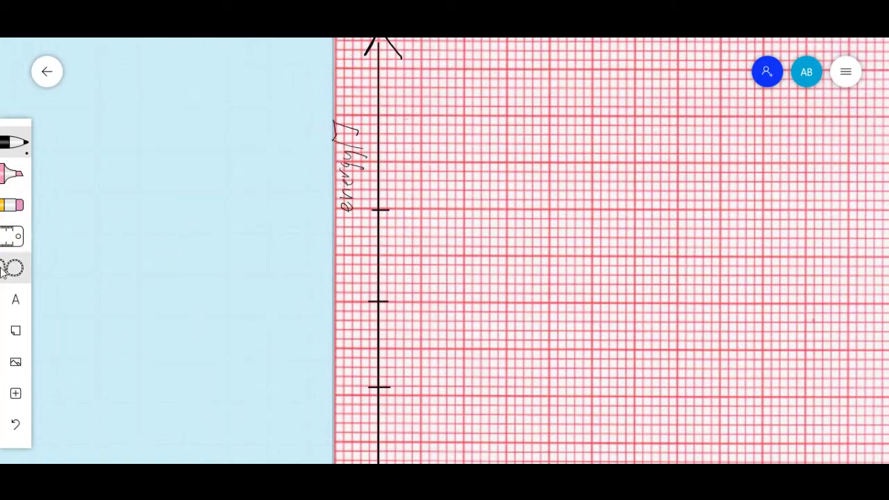
scroll(254, 212, "down", 2)
Step: Number the horizontal axis ticks from 1 to 7 by hand, working from the origin towards the arrow
scroll(278, 306, "down", 3)
scroll(371, 446, "up", 4)
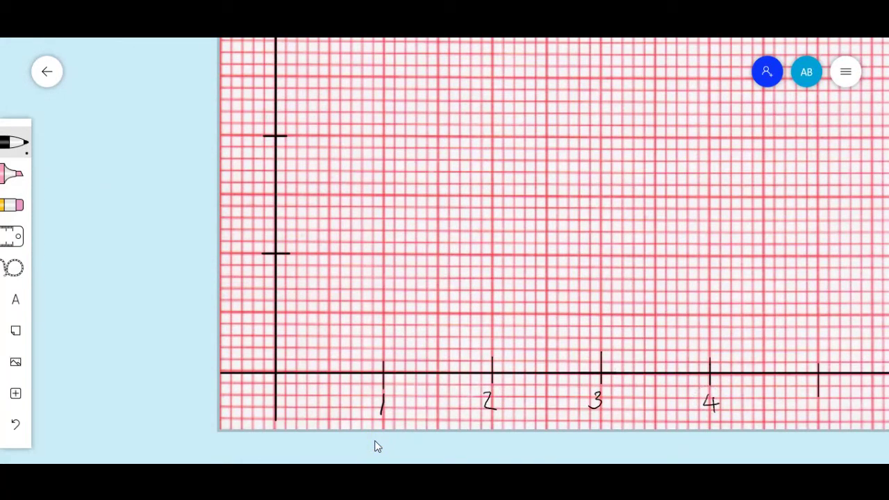
left_click_drag(777, 314, 458, 255)
scroll(569, 384, "down", 1)
scroll(592, 357, "down", 2)
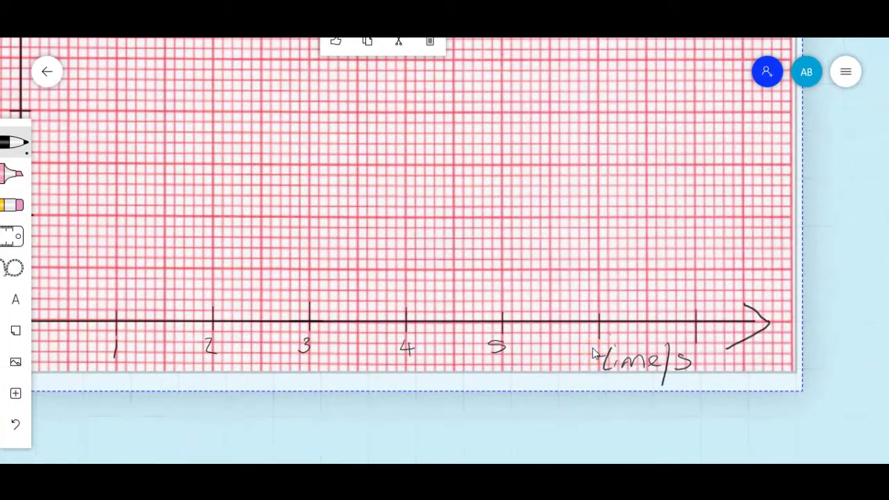
scroll(592, 354, "down", 4)
left_click_drag(597, 401, 644, 274)
scroll(506, 333, "up", 6)
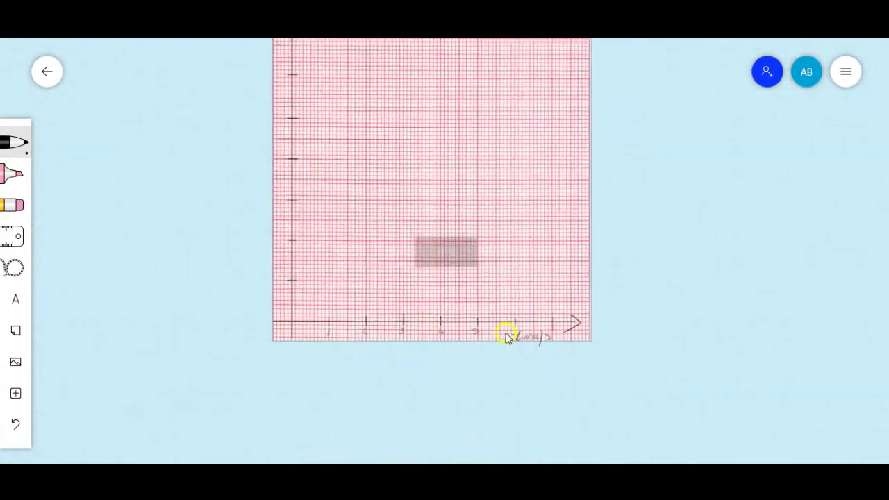
left_click_drag(535, 317, 530, 331)
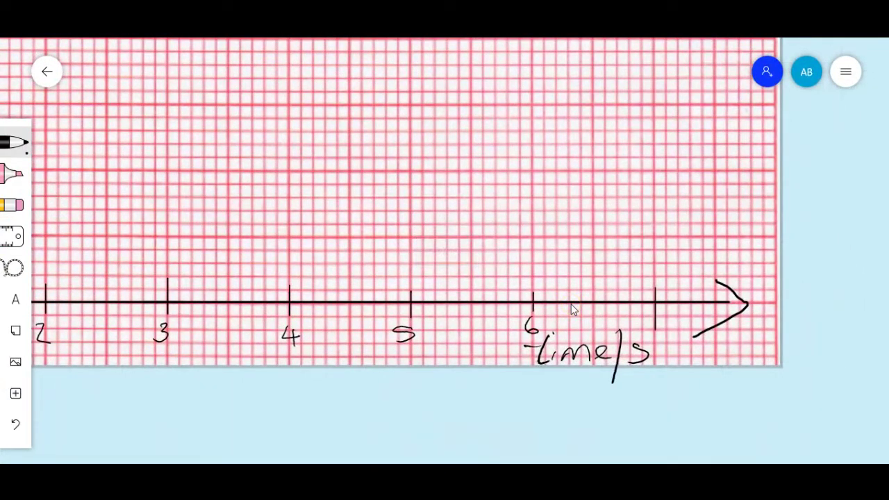
left_click_drag(655, 321, 661, 334)
Step: Write 5, 10 and 15 beside the lowest three ticks of the vertical axis
scroll(597, 319, "down", 6)
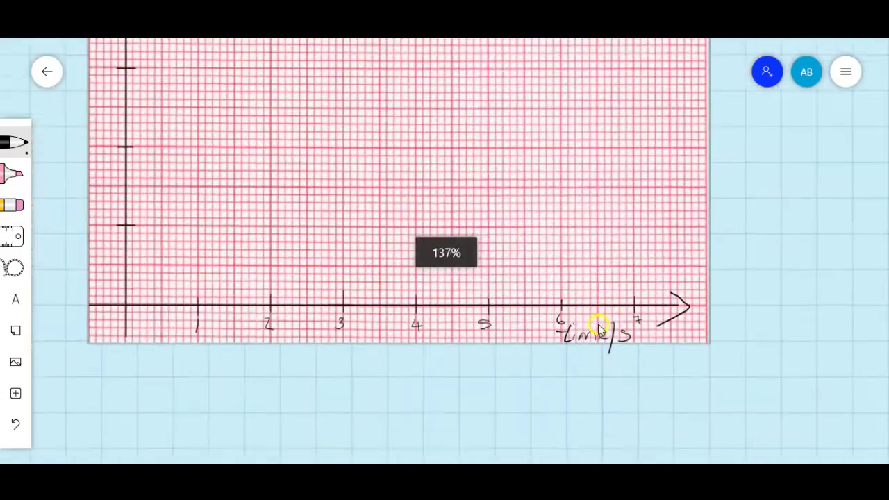
left_click_drag(87, 175, 280, 339)
left_click_drag(277, 394, 285, 309)
scroll(401, 299, "up", 3)
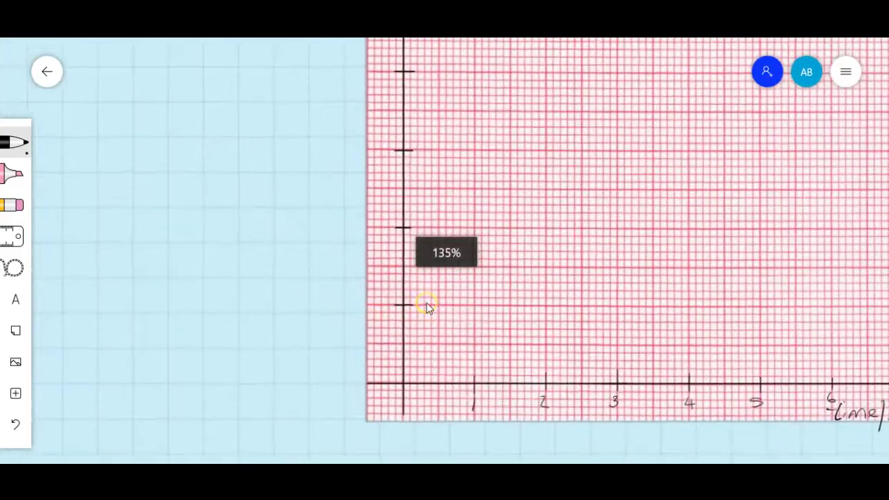
scroll(398, 306, "up", 5)
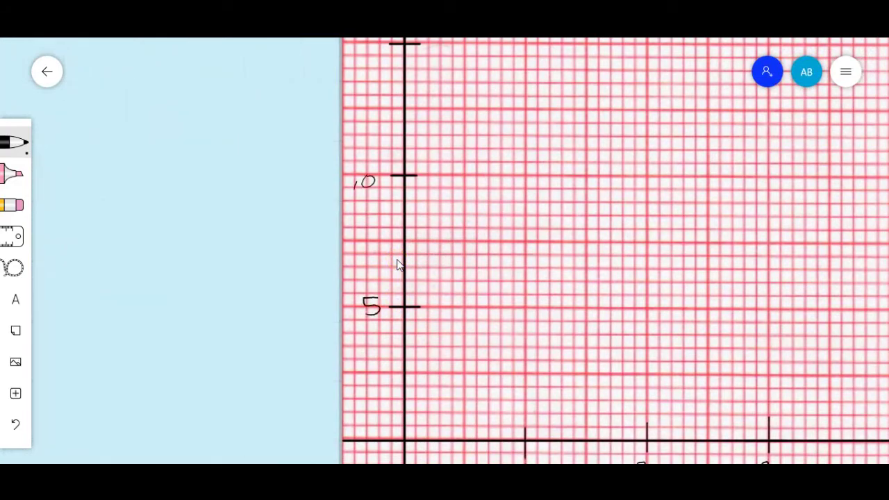
scroll(260, 220, "down", 5)
left_click_drag(260, 220, 246, 330)
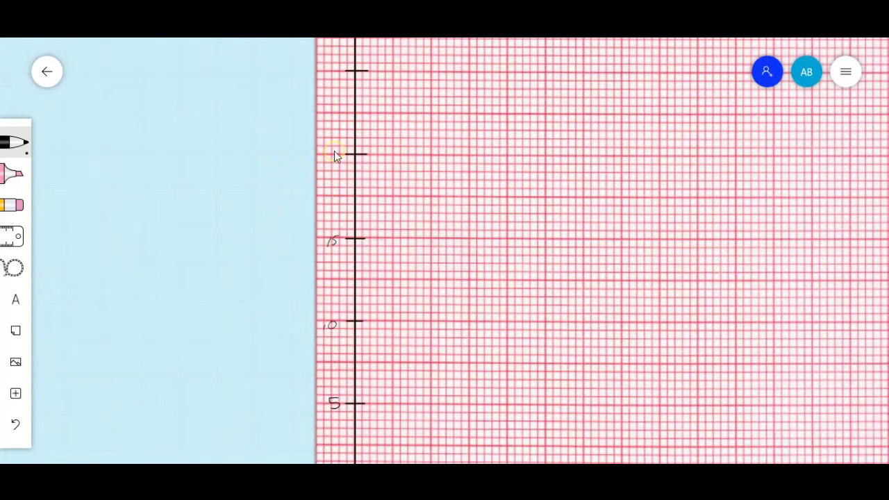
Step: Continue numbering the vertical axis ticks in fives, from 20 upwards past the "energy/J" label
left_click_drag(318, 67, 328, 78)
left_click_drag(294, 184, 298, 296)
left_click_drag(375, 214, 370, 226)
left_click_drag(384, 213, 384, 213)
left_click_drag(376, 139, 378, 157)
left_click_drag(383, 139, 382, 150)
left_click_drag(382, 69, 389, 75)
mouse_move(386, 71)
left_mouse_down()
mouse_move(384, 81)
mouse_move(391, 69)
left_mouse_up()
scroll(290, 404, "up", 6)
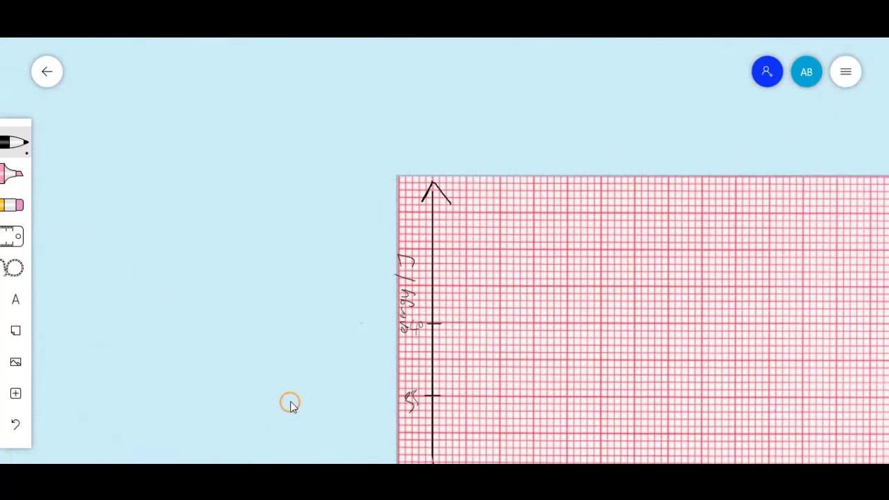
left_click_drag(410, 241, 416, 248)
Step: Show the ruler over the whole graph, set it to 49 degrees and draw a straight line rising from near the origin
left_click_drag(281, 434, 324, 260)
scroll(227, 262, "down", 3)
scroll(302, 333, "down", 3)
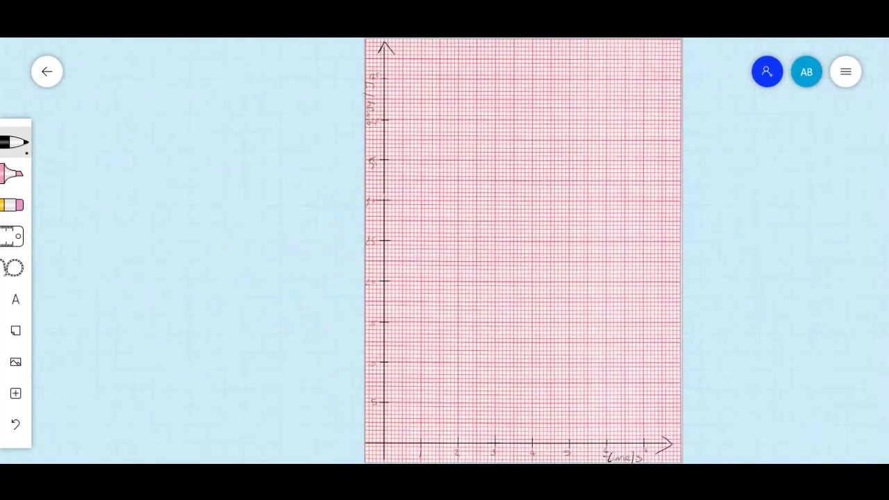
left_click(14, 238)
scroll(373, 263, "down", 20)
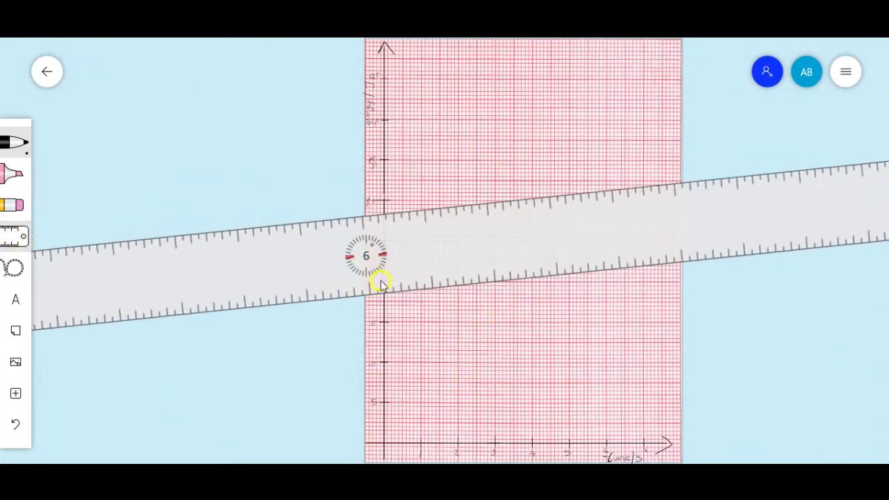
scroll(383, 257, "up", 9)
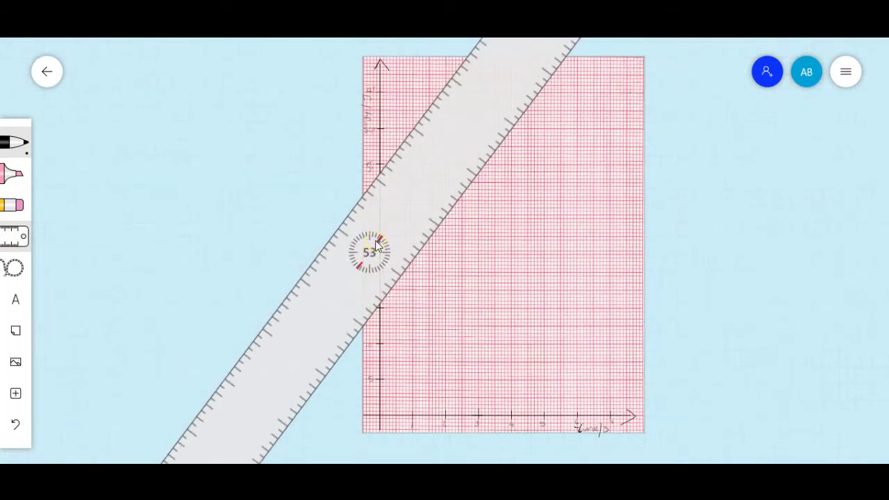
left_click_drag(375, 245, 407, 312)
left_click(420, 337)
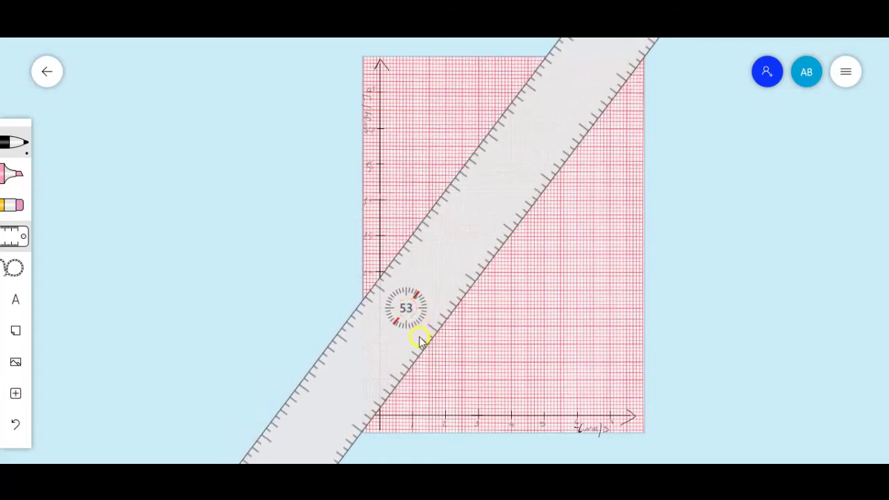
mouse_move(420, 340)
left_mouse_down()
mouse_move(401, 322)
mouse_move(414, 331)
left_mouse_up()
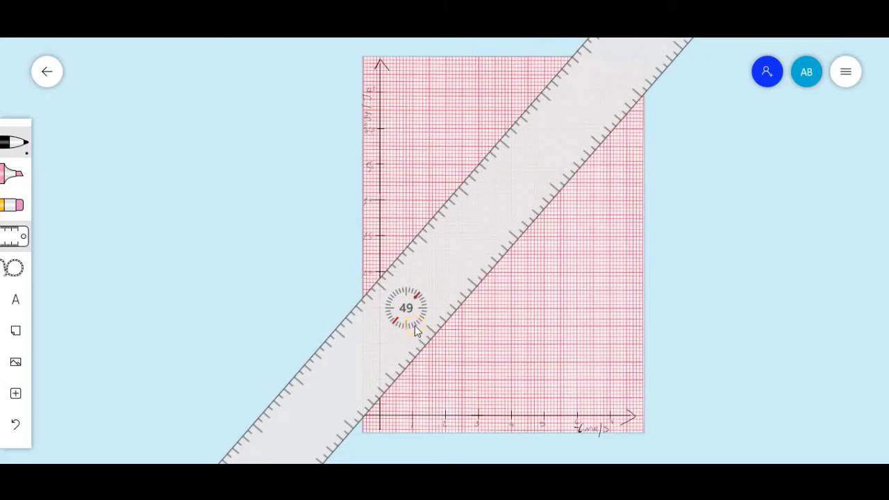
left_click_drag(369, 411, 629, 112)
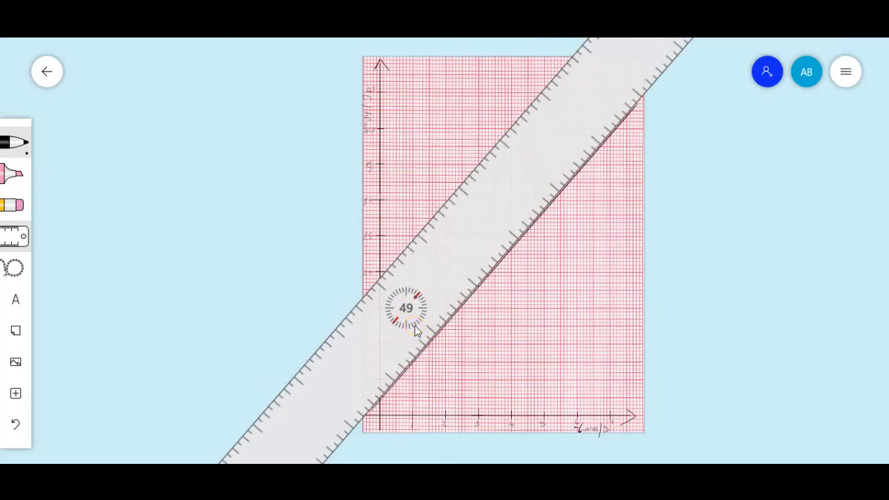
mouse_move(411, 321)
left_mouse_down()
mouse_move(272, 278)
mouse_move(143, 200)
left_mouse_up()
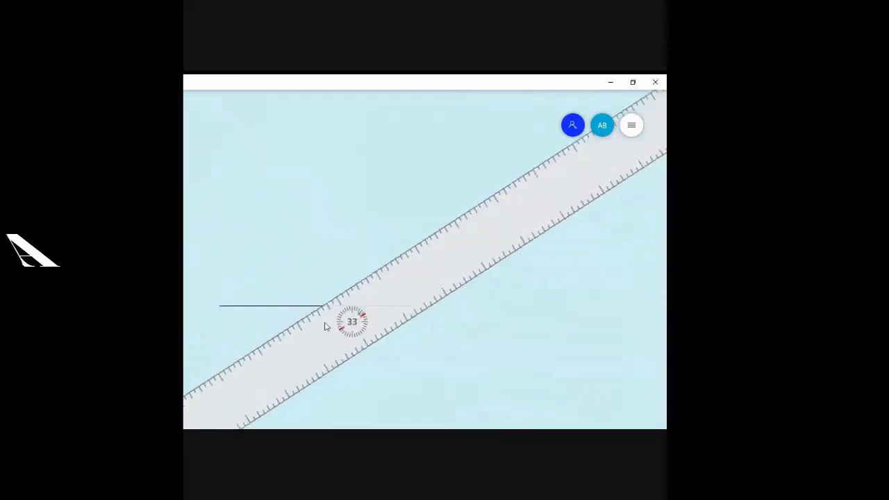
Step: Set the ruler to 90 degrees and draw two parallel vertical construction lines crossing the existing horizontal line
scroll(352, 322, "down", 10)
left_click_drag(409, 150, 409, 341)
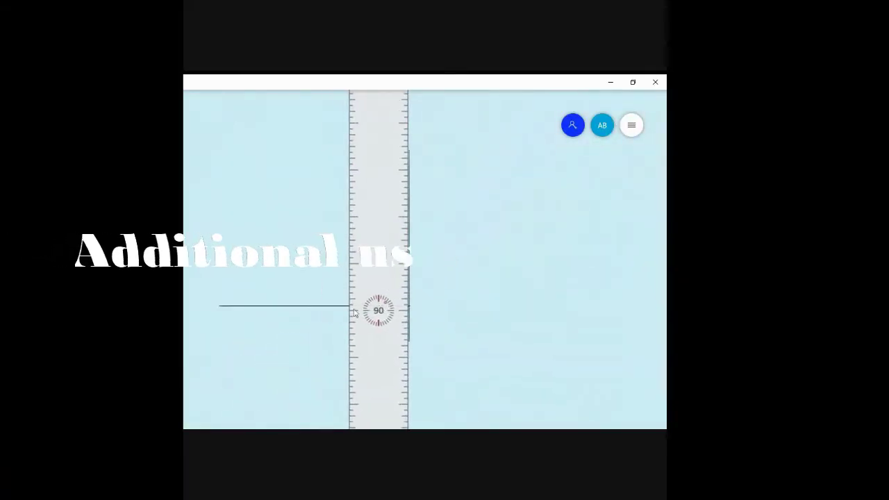
left_click_drag(384, 293, 332, 293)
mouse_move(357, 145)
left_mouse_down()
mouse_move(357, 338)
mouse_move(333, 206)
left_mouse_up()
Step: Draw four horizontal construction lines across the vertical ones with the ruler at 0 degrees
scroll(341, 313, "up", 10)
left_click_drag(343, 170, 436, 170)
left_click_drag(308, 220, 308, 251)
left_click_drag(356, 201, 436, 202)
left_click_drag(368, 236, 364, 254)
left_click_drag(183, 220, 531, 220)
left_click_drag(361, 261, 360, 277)
left_click_drag(357, 236, 409, 236)
mouse_move(363, 280)
left_mouse_down()
mouse_move(374, 324)
mouse_move(339, 294)
left_mouse_up()
Step: Draw a sloping construction line between the two vertical lines with the ruler at 42 degrees
scroll(355, 322, "down", 5)
scroll(278, 273, "up", 1)
scroll(278, 273, "up", 1)
scroll(340, 294, "down", 3)
scroll(338, 295, "up", 4)
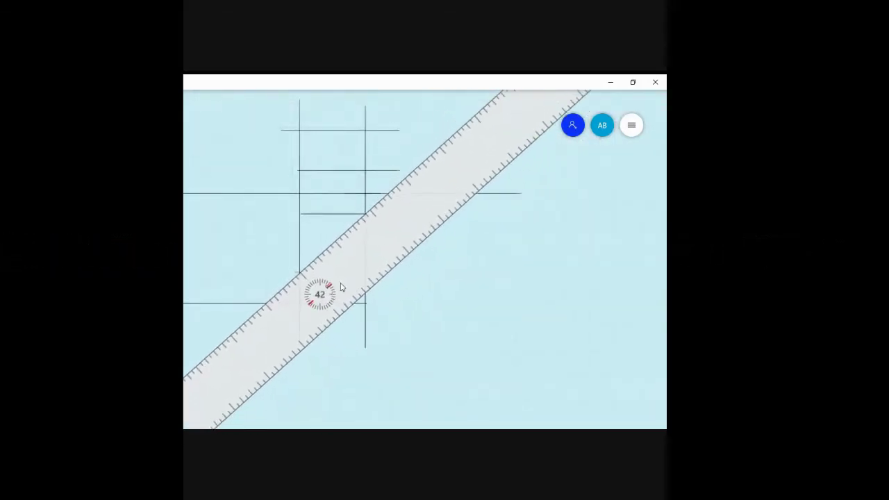
left_click_drag(290, 281, 378, 202)
mouse_move(354, 279)
left_mouse_down()
mouse_move(433, 315)
mouse_move(376, 301)
left_mouse_up()
Step: Set the ruler back to 0 degrees and draw two more horizontal construction lines above the sloping shape
scroll(376, 301, "down", 2)
scroll(270, 344, "up", 4)
scroll(581, 282, "down", 3)
scroll(353, 334, "up", 10)
mouse_move(336, 330)
left_mouse_down()
mouse_move(300, 194)
mouse_move(296, 258)
left_mouse_up()
scroll(348, 248, "down", 2)
scroll(348, 250, "down", 2)
left_click_drag(390, 262, 373, 223)
left_click_drag(217, 188, 431, 188)
left_click_drag(373, 222, 365, 197)
left_click_drag(237, 156, 415, 155)
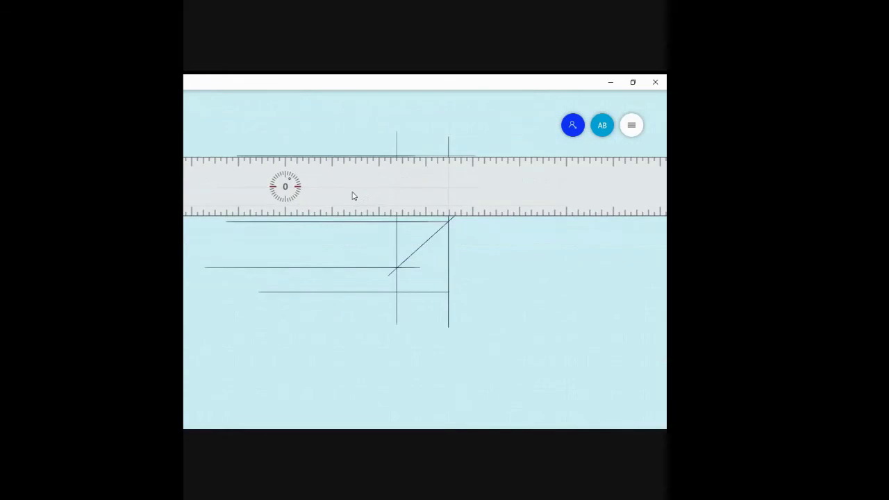
Step: Trace the lower two views' edges in thick lines with the ruler, including the narrow view's middle and top edges
left_click_drag(354, 194, 314, 370)
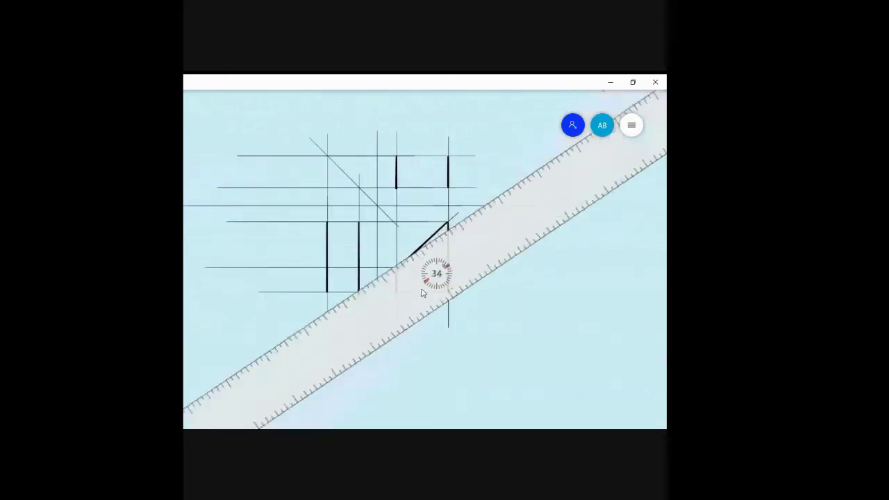
scroll(422, 292, "down", 20)
mouse_move(449, 290)
left_mouse_down()
mouse_move(411, 339)
mouse_move(382, 327)
mouse_move(364, 299)
left_mouse_up()
left_click_drag(327, 268, 359, 269)
left_click_drag(367, 306, 356, 260)
left_click_drag(327, 222, 359, 222)
Step: Trace the upper rectangle's two horizontal edges in thick lines, then move the ruler away and hide it
mouse_move(405, 255)
left_mouse_down()
mouse_move(407, 311)
mouse_move(417, 224)
left_mouse_up()
left_click_drag(396, 188, 449, 188)
left_click_drag(408, 223, 407, 195)
left_click_drag(396, 156, 448, 156)
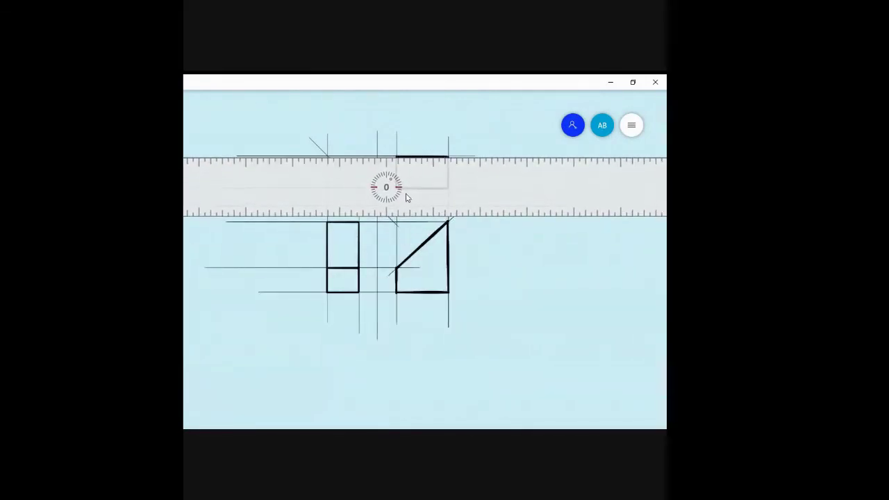
left_click_drag(408, 196, 468, 358)
key("ctrl+r")
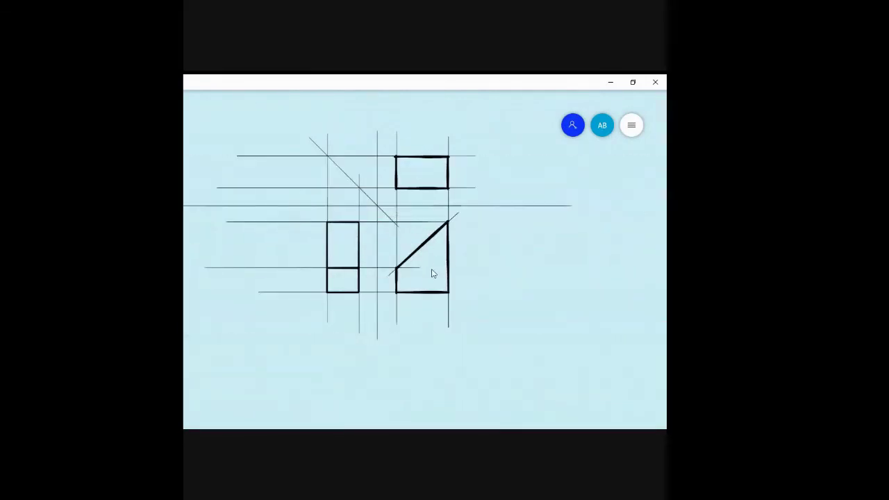